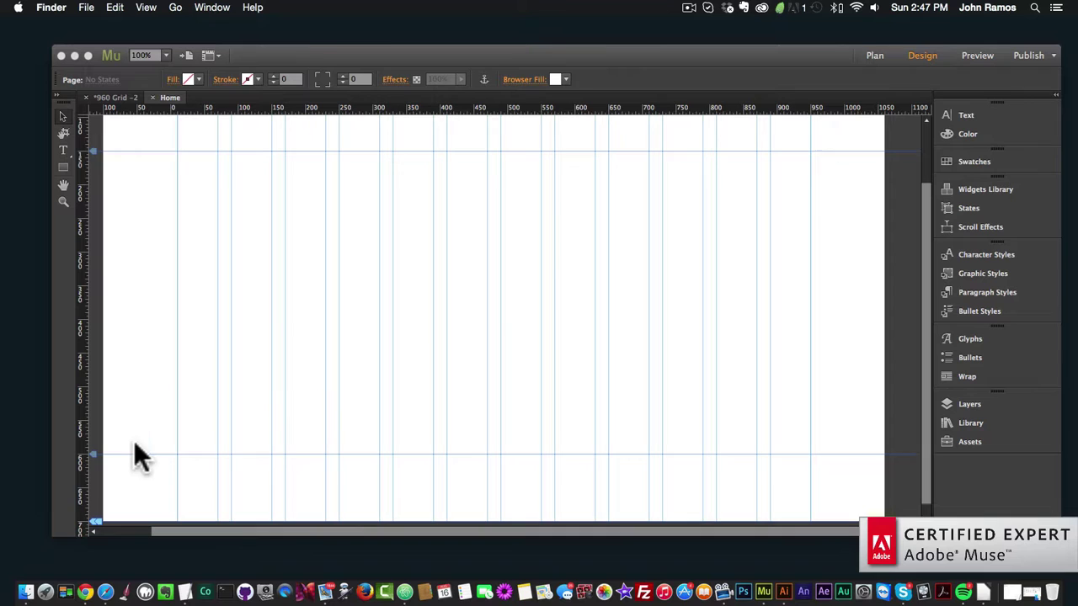
Step: Drag image-2.png from the Finder images folder onto the Muse canvas, ready to place
click(25, 589)
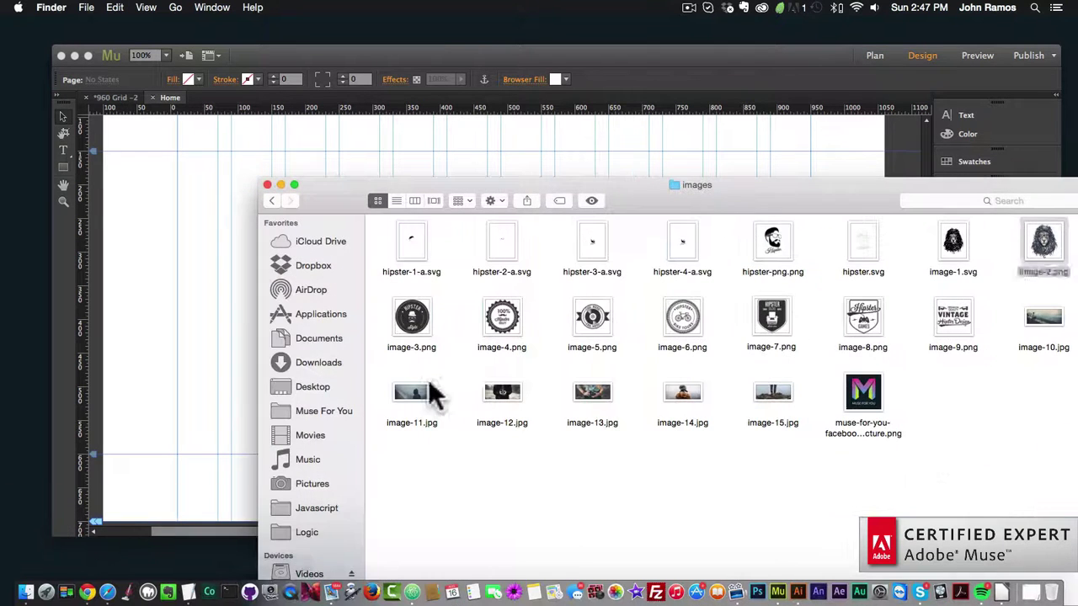
drag(894, 187, 882, 188)
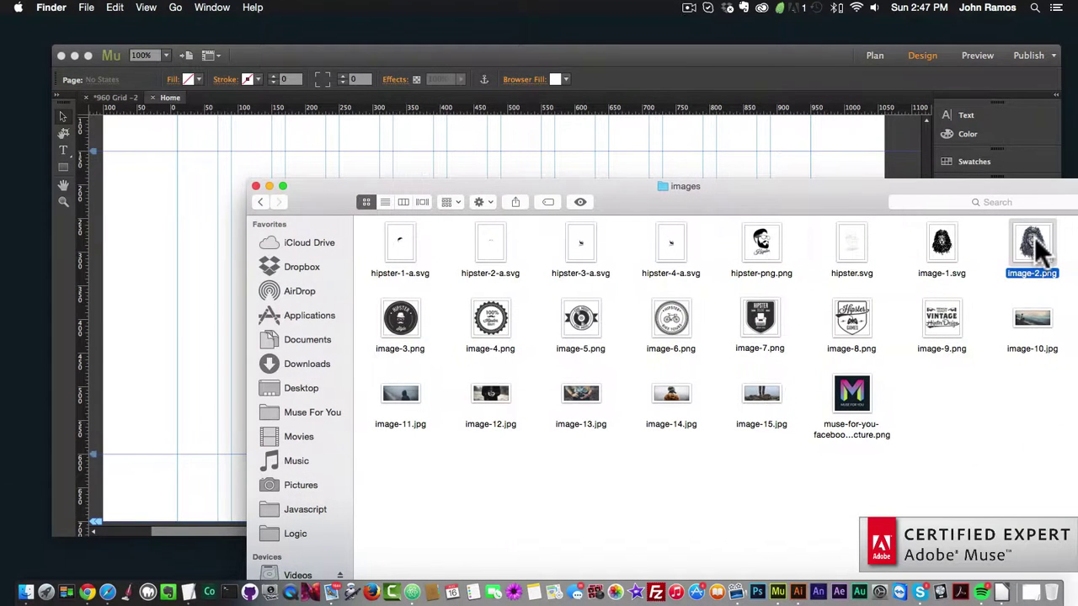
drag(1037, 252, 335, 222)
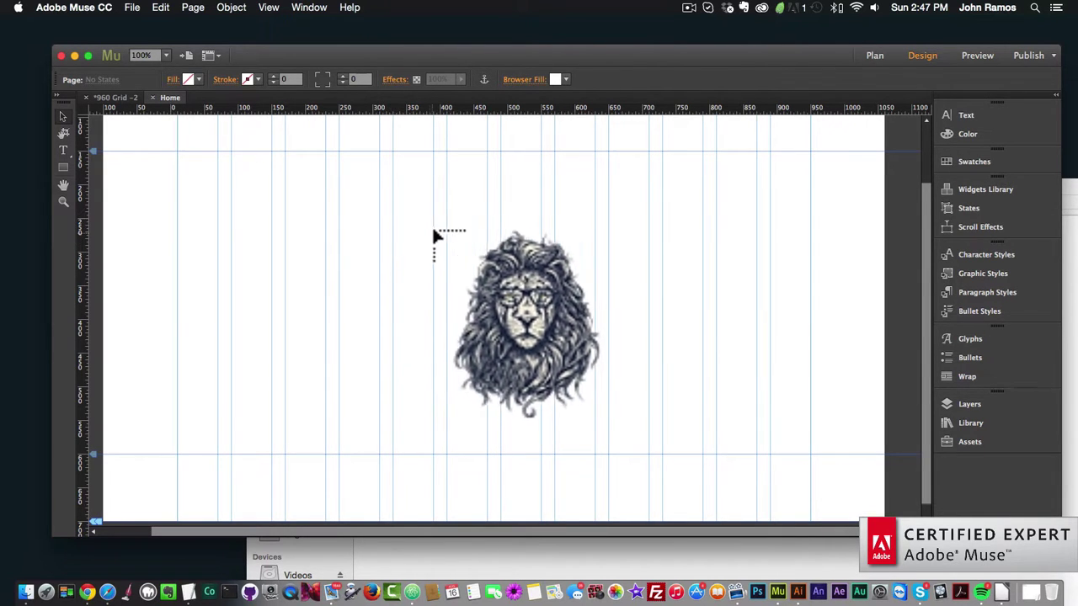
Step: Place the lion image at the top-left of the Home page, then rotate and shrink its frame
click(178, 156)
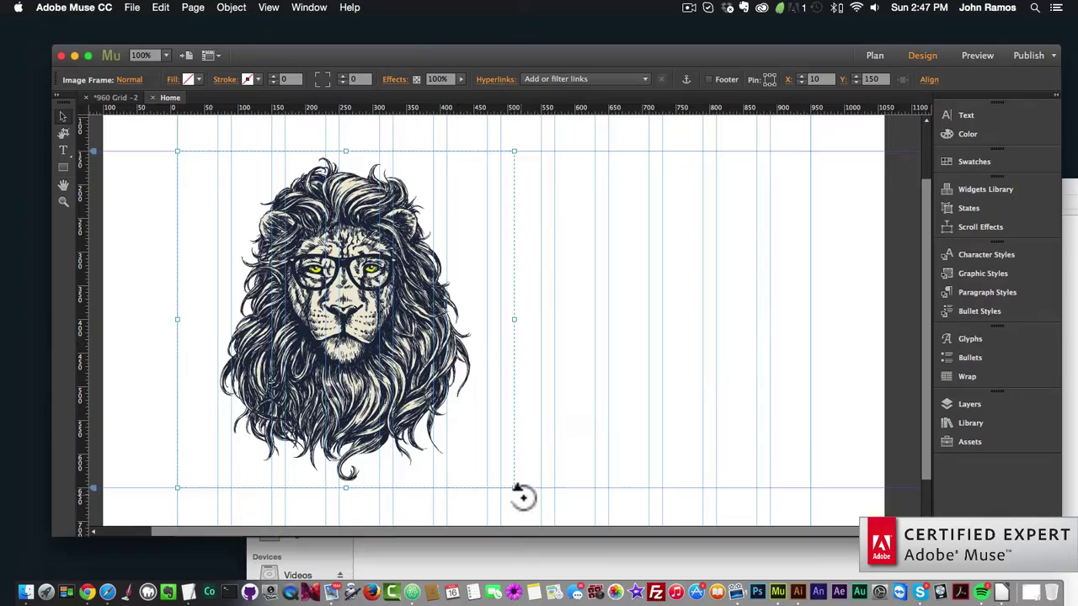
drag(522, 497, 447, 397)
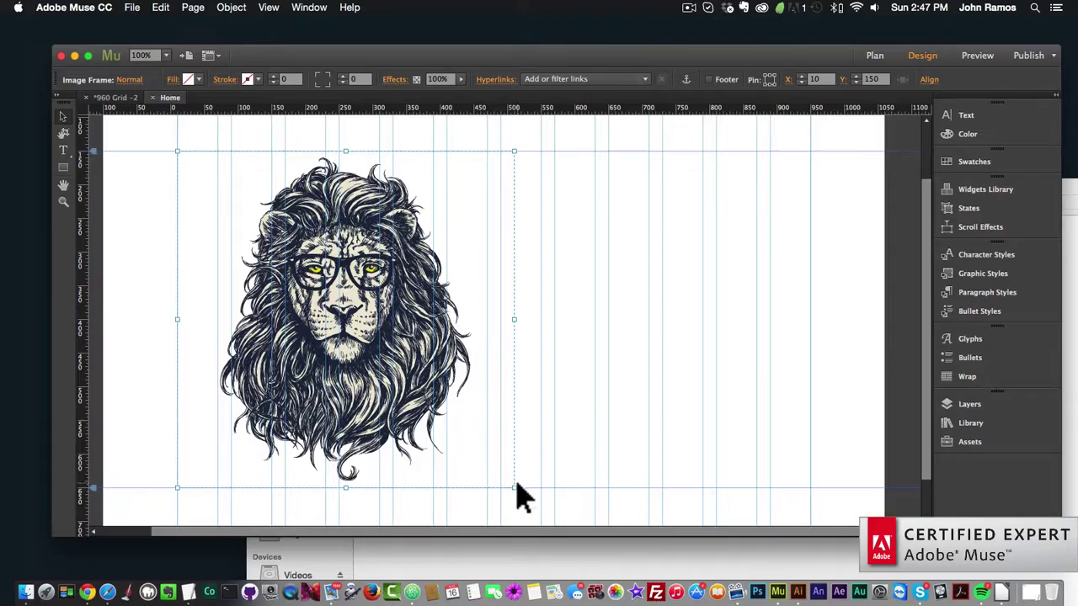
drag(514, 486, 378, 325)
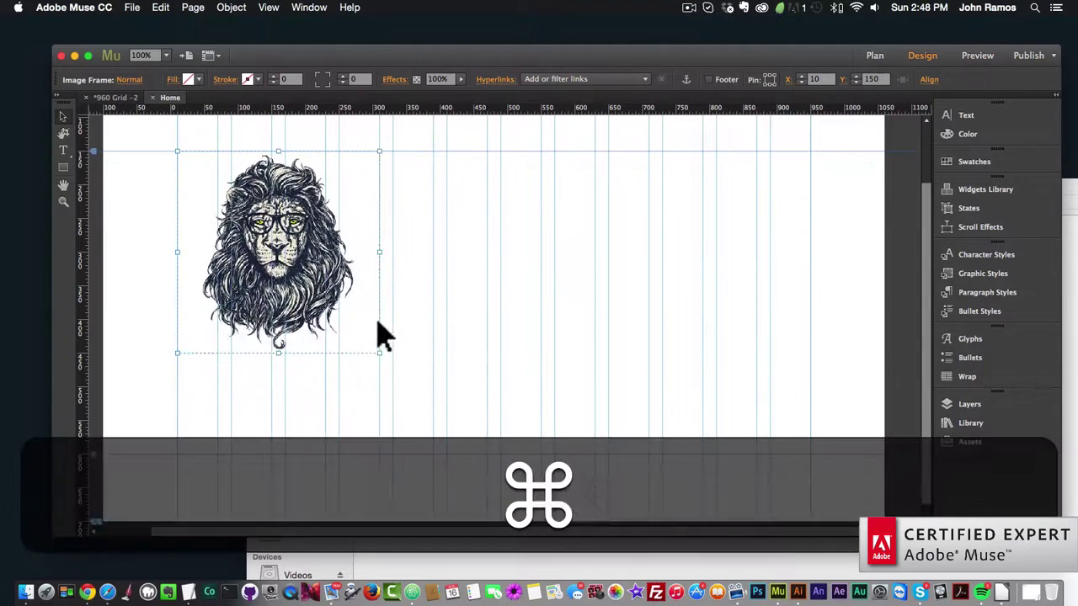
Step: Undo the frame scaling and set the lion image's own width to 250 with the Crop tool
key(cmd+z)
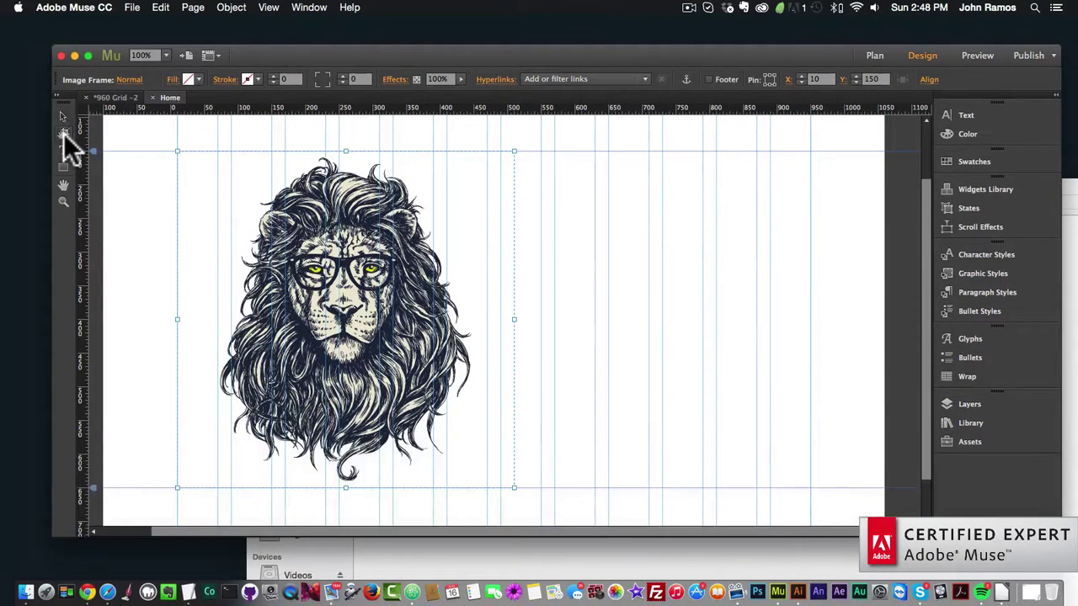
click(64, 135)
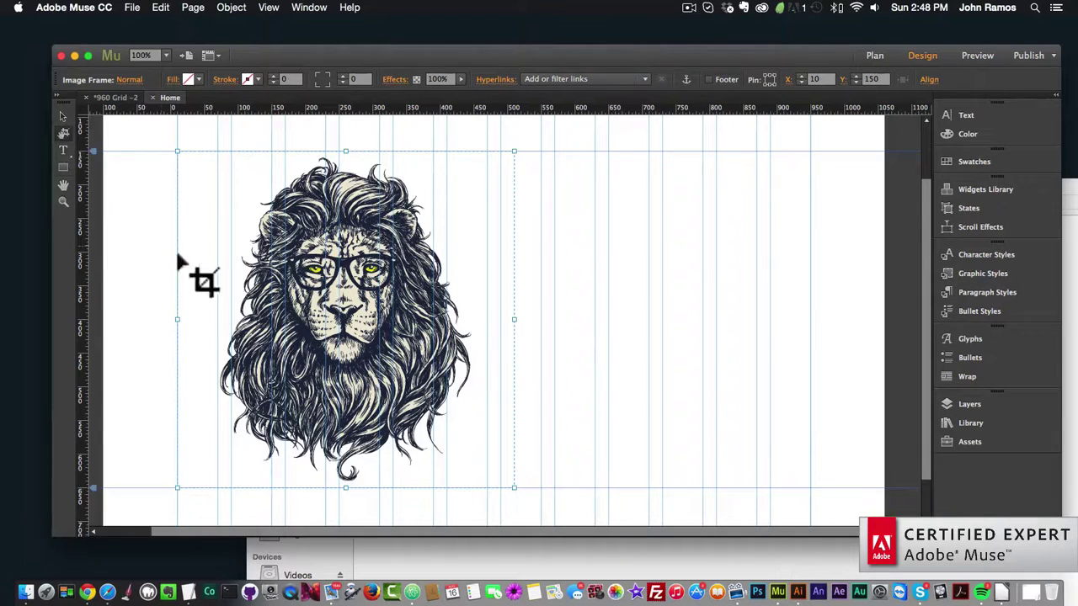
click(345, 318)
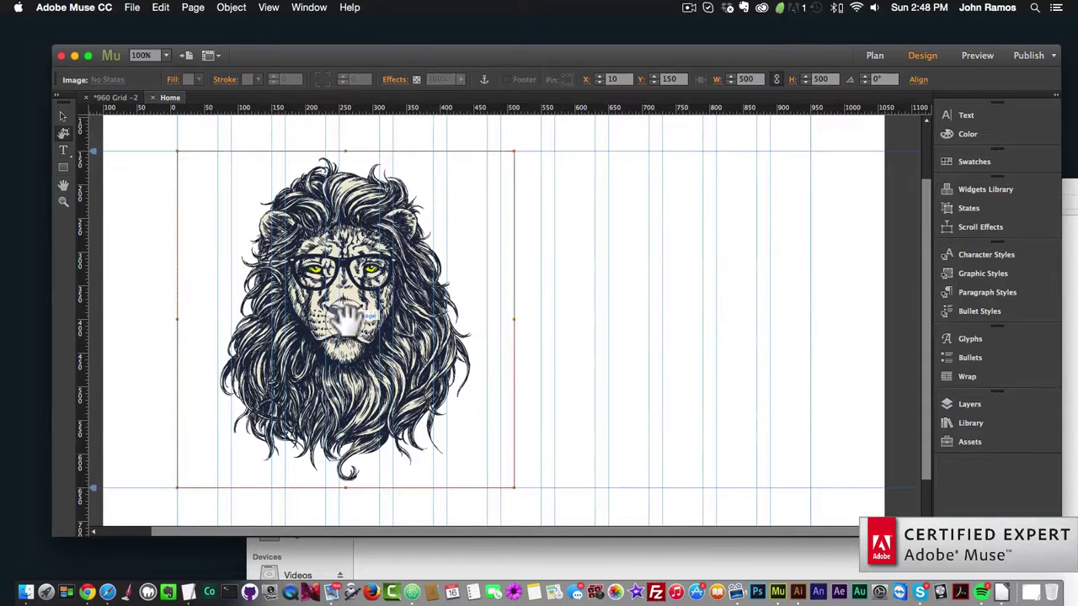
click(755, 78)
text(250)
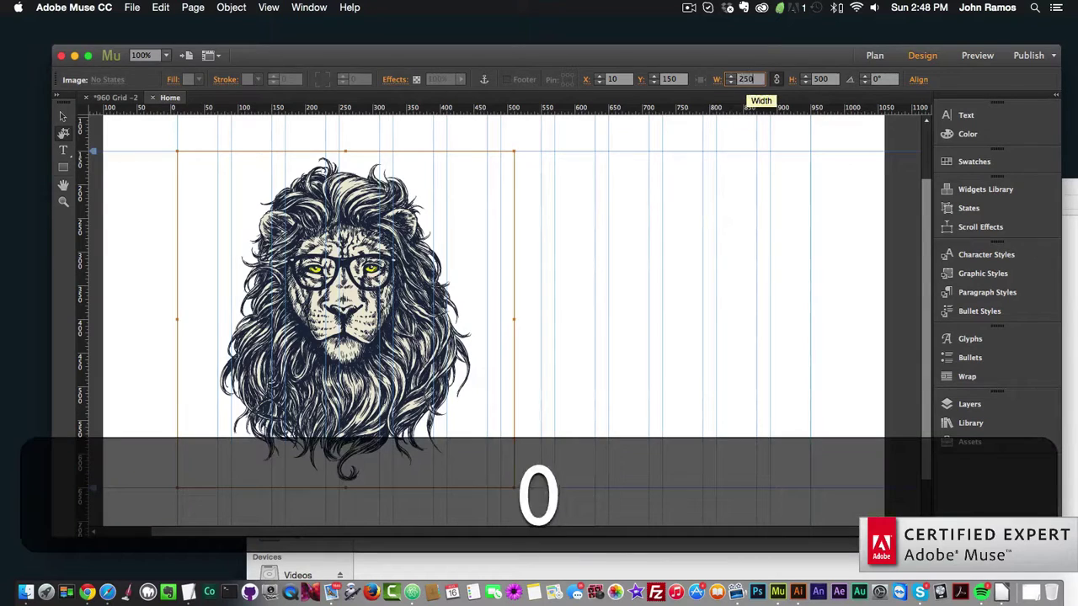
key(Return)
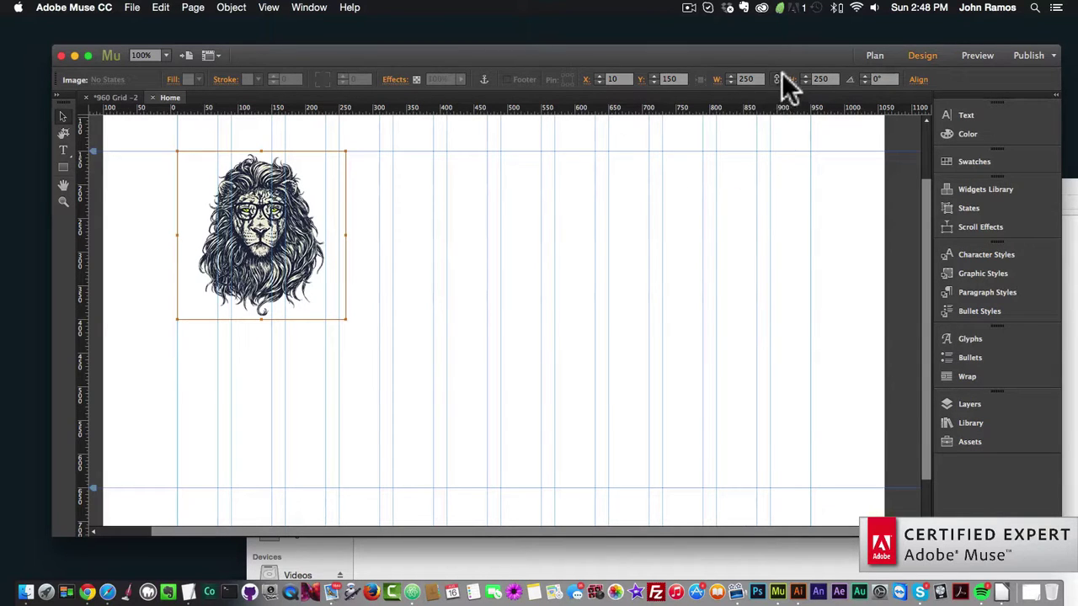
Step: Resize the lion's image frame to 250 × 250 pixels
click(389, 349)
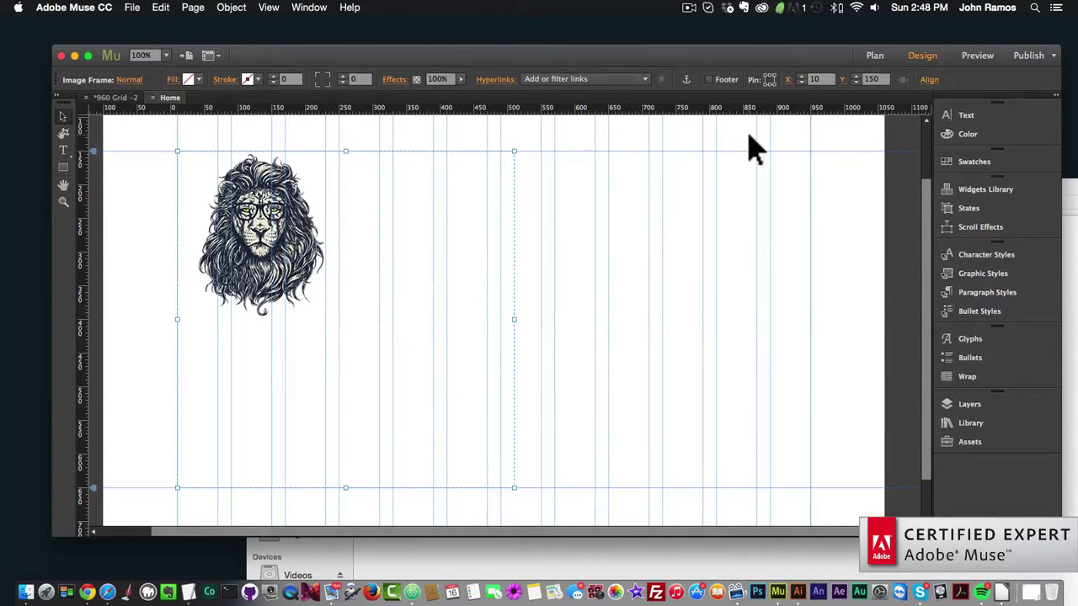
click(842, 80)
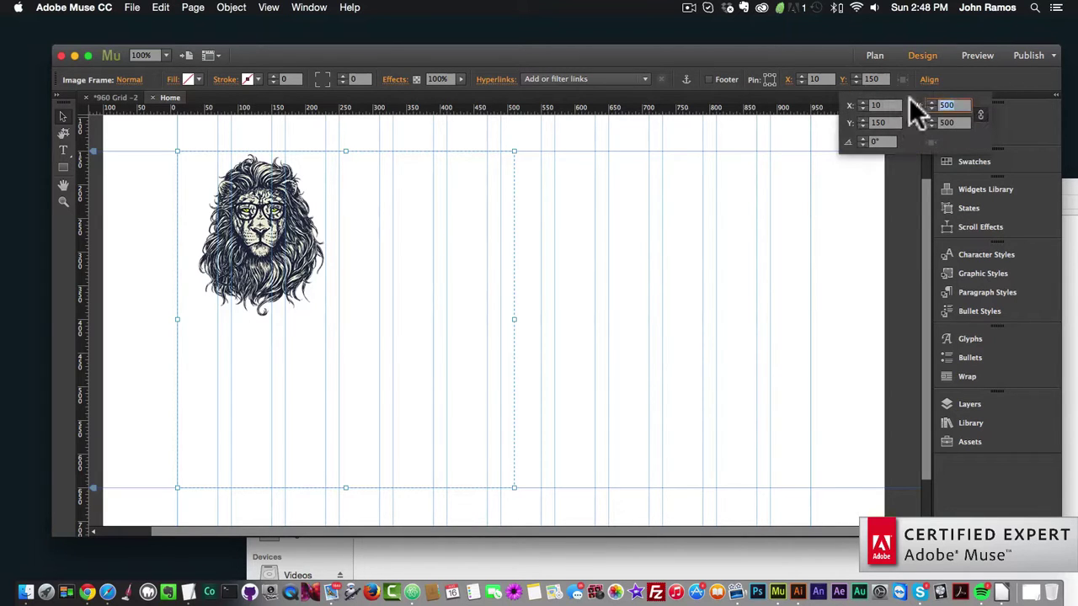
text(250)
key(Return)
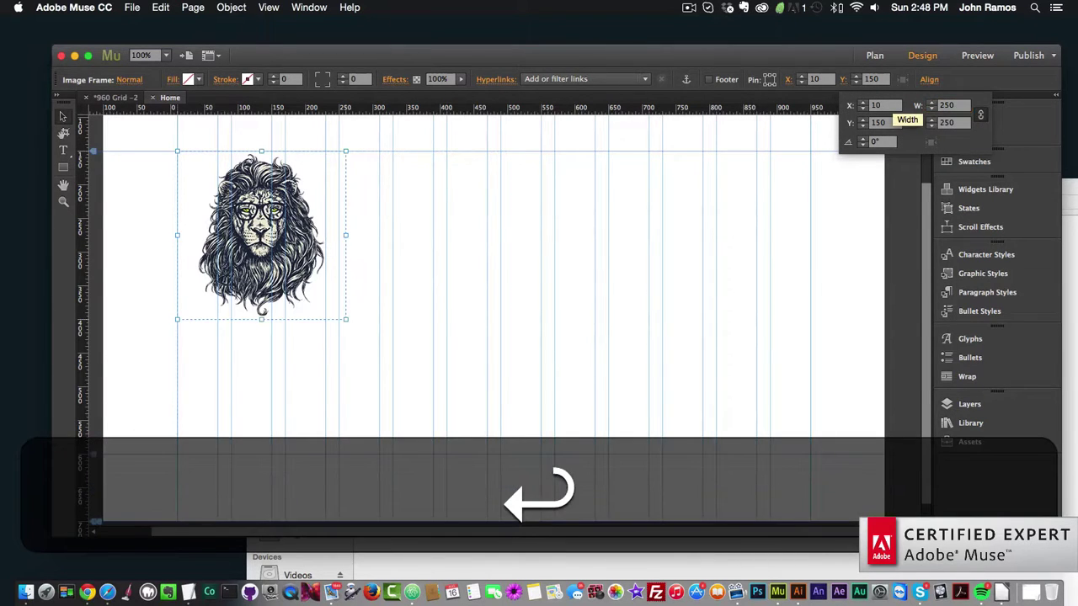
drag(249, 202, 226, 195)
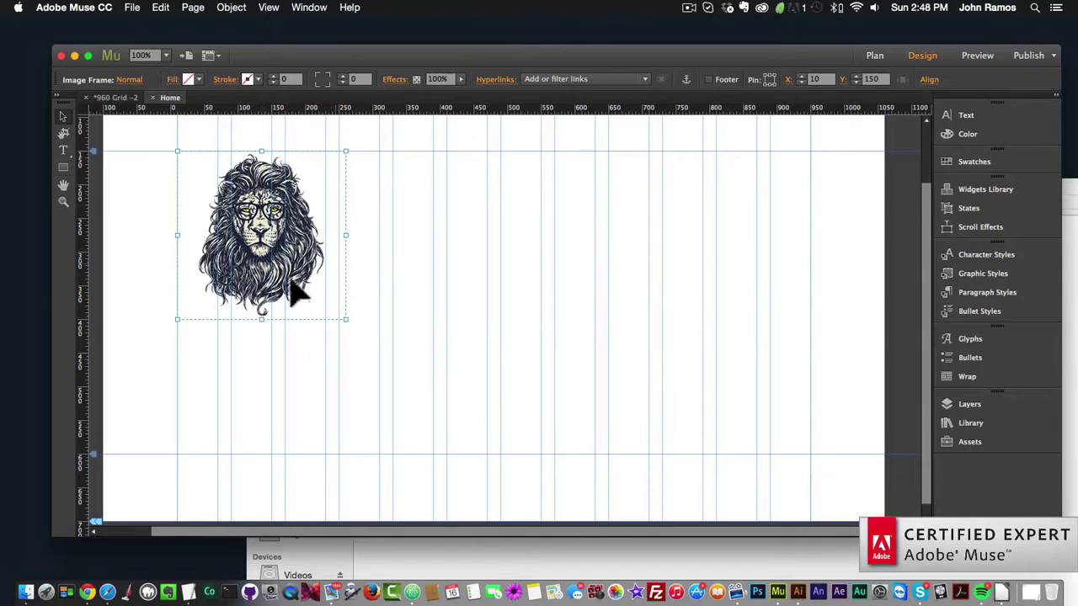
Step: Draw a large empty rectangle below the lion image, at X 10, Y 420
click(62, 167)
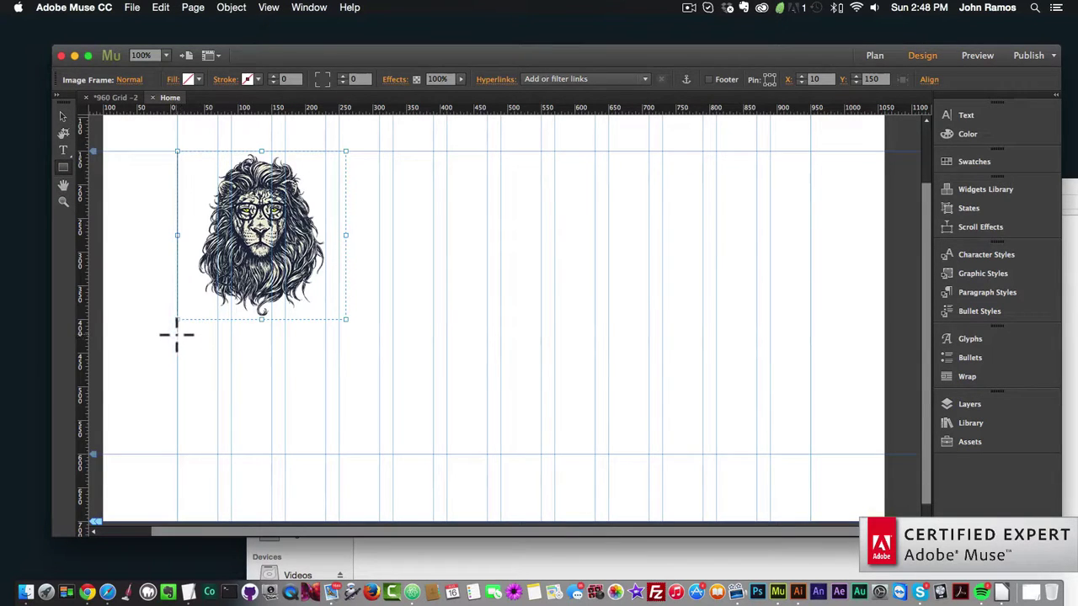
drag(178, 333, 554, 472)
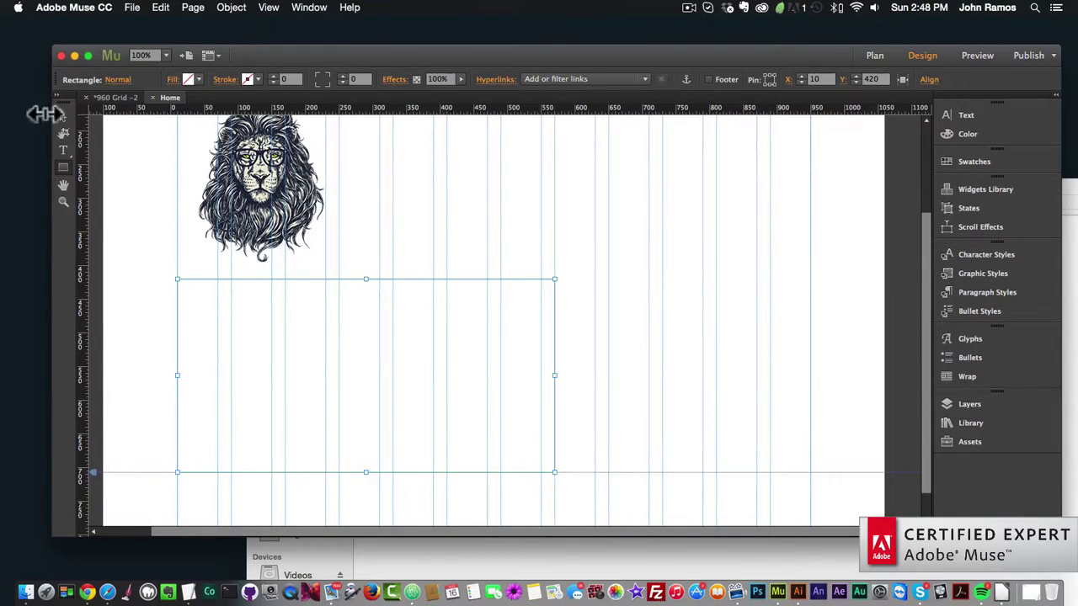
click(63, 116)
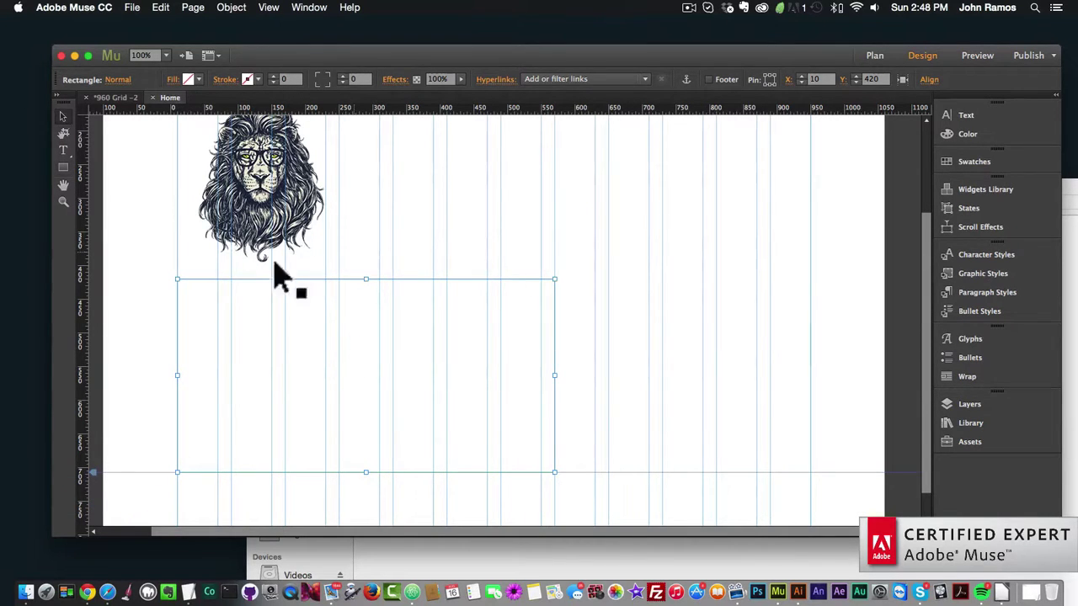
Step: Set image-2.png as the rectangle's fill image from the Fill panel
click(179, 80)
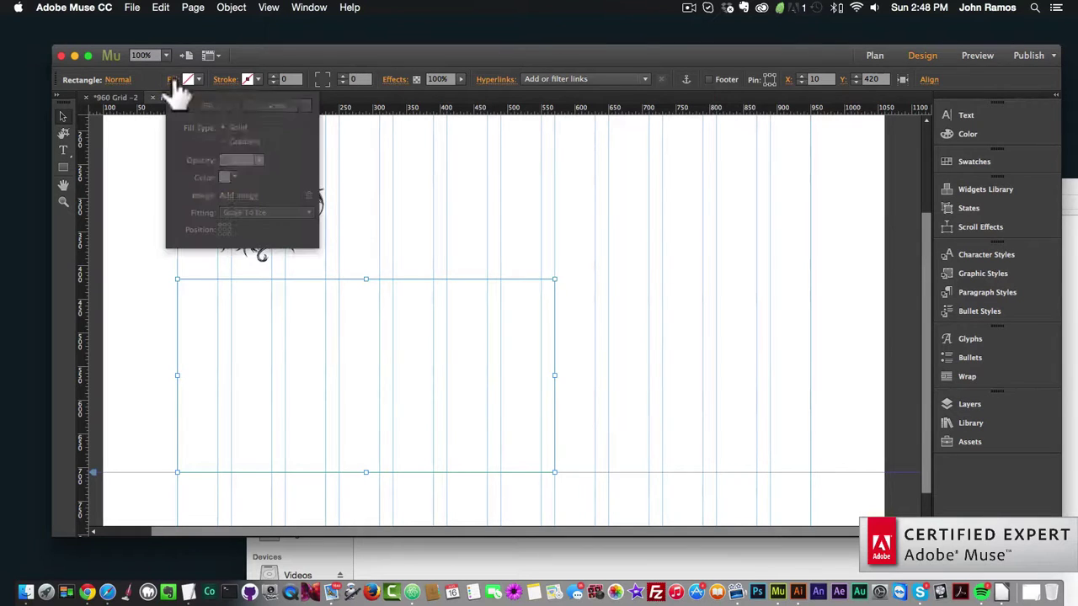
click(238, 194)
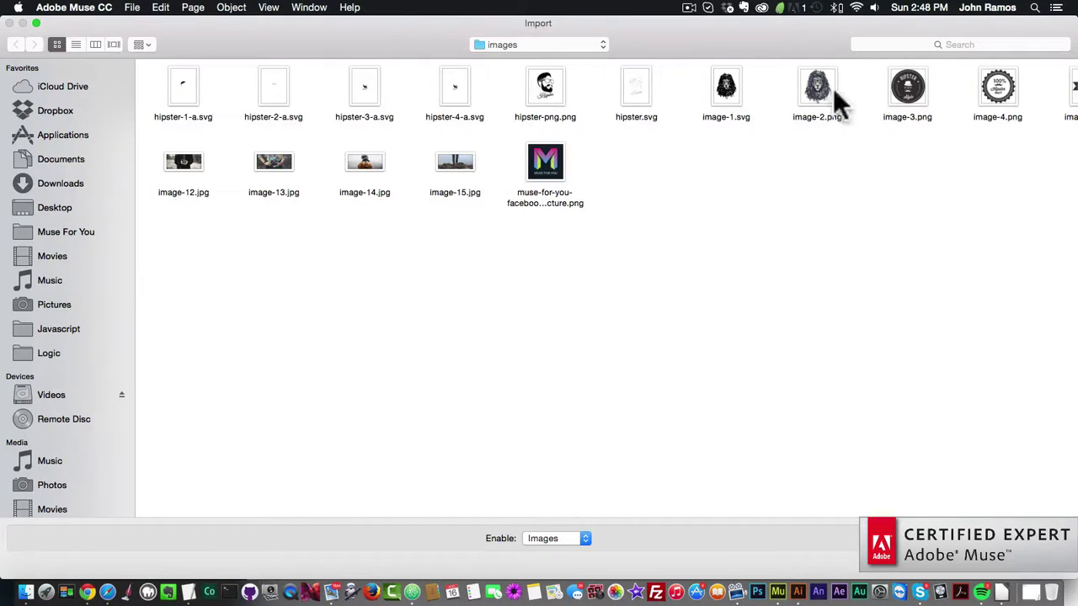
double_click(817, 89)
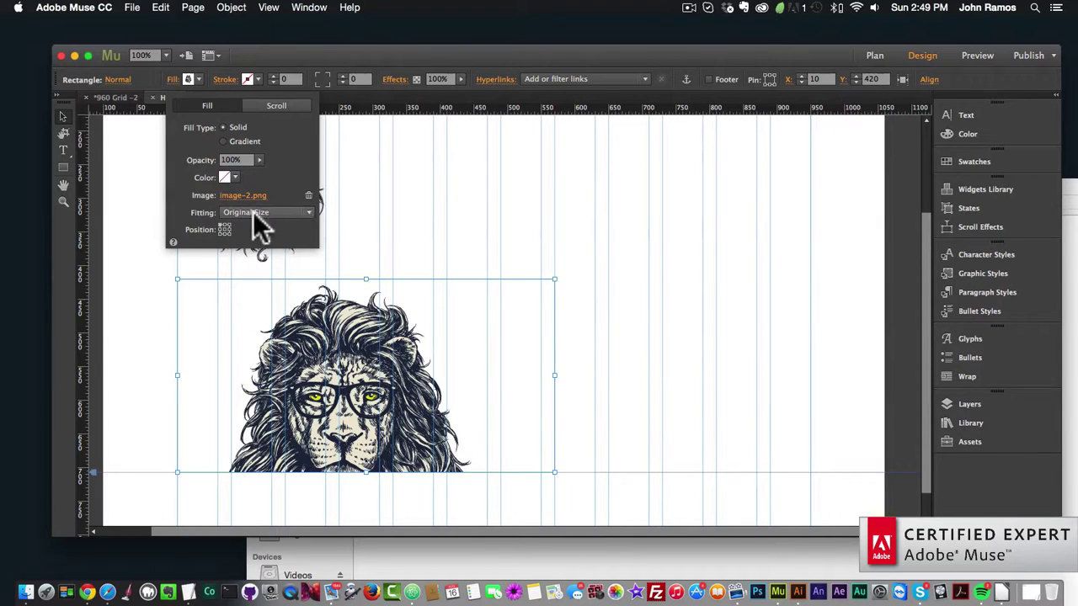
Step: Switch the lion fill between Scale To Fill and Scale To Fit, settling on Scale To Fit
click(305, 212)
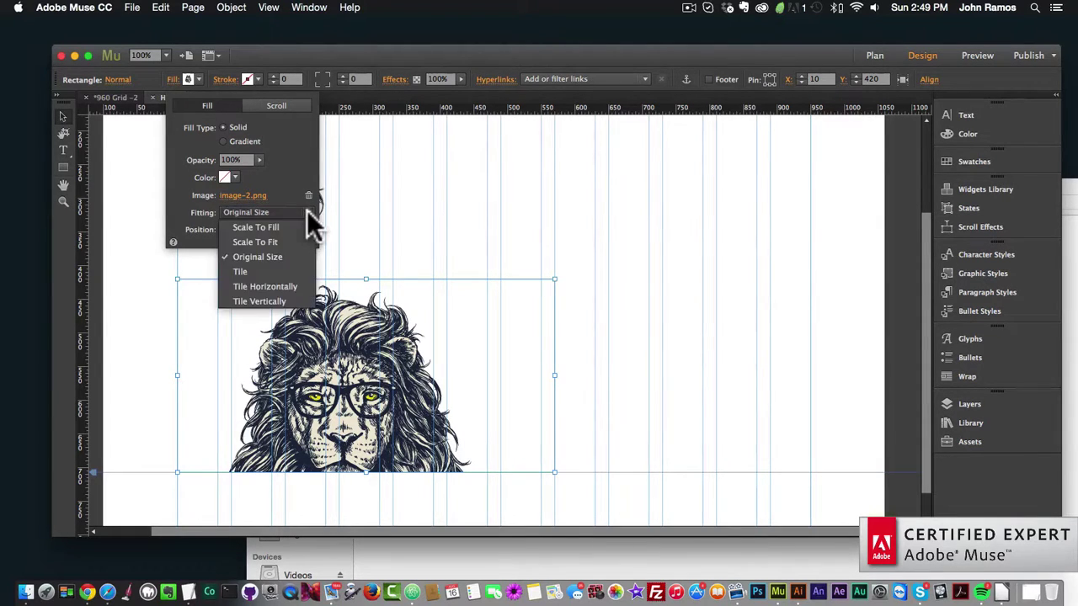
click(262, 222)
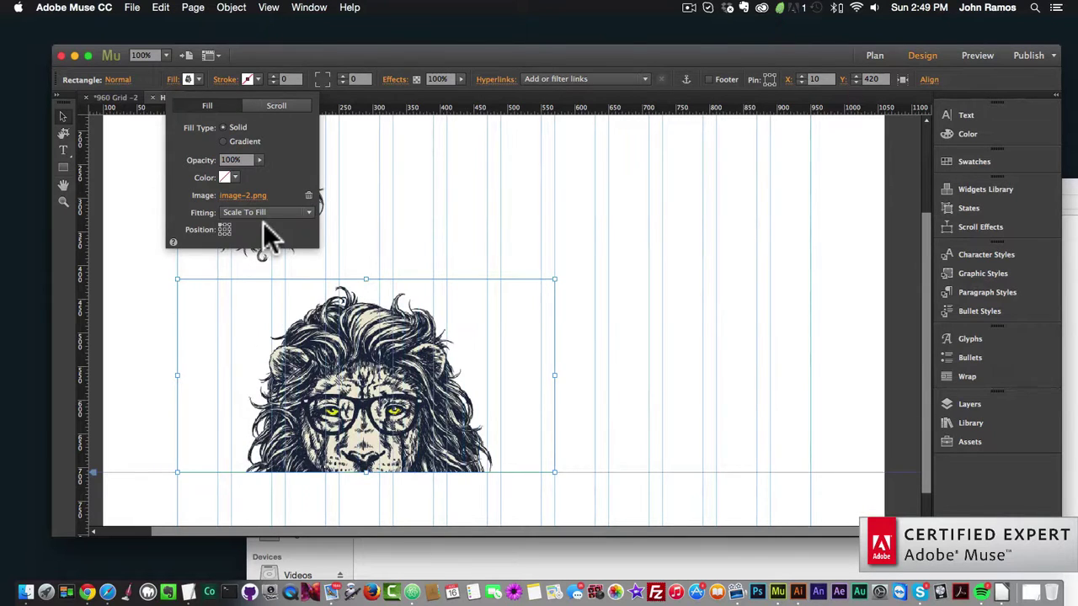
click(307, 211)
click(266, 241)
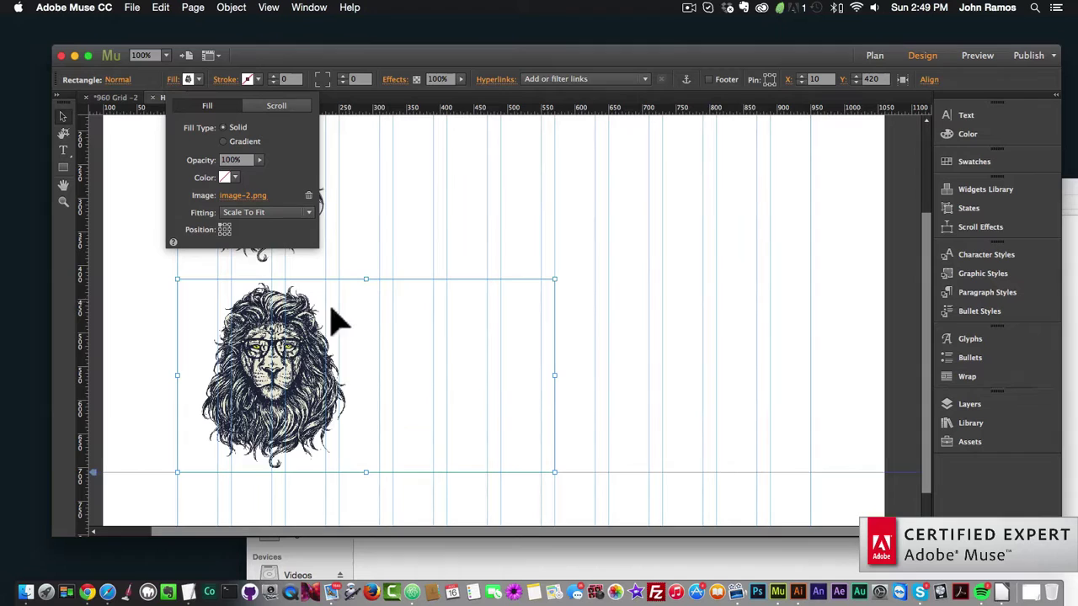
click(306, 210)
click(299, 225)
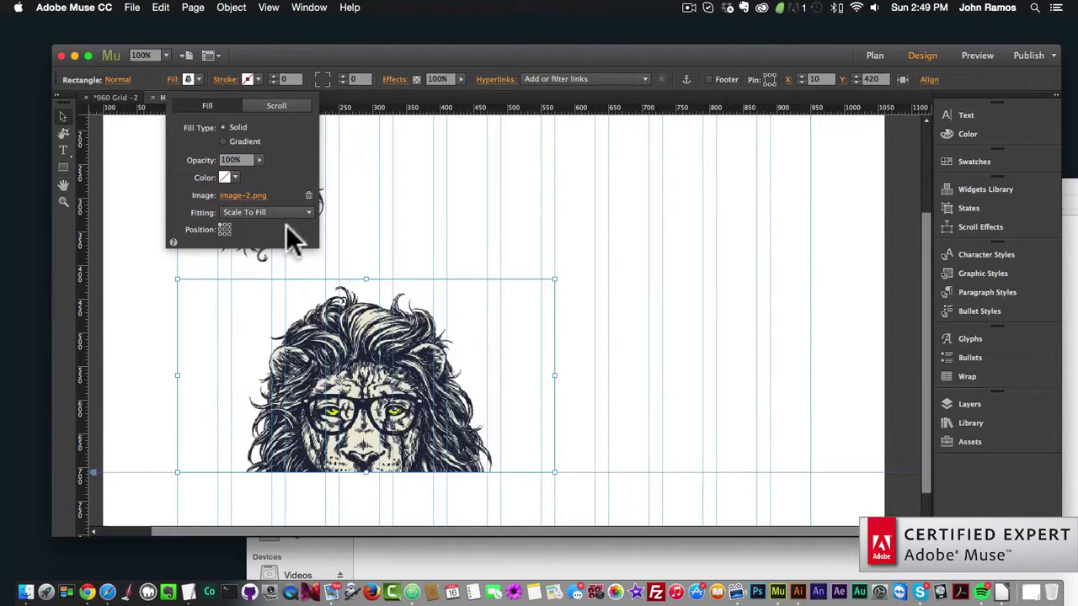
click(307, 214)
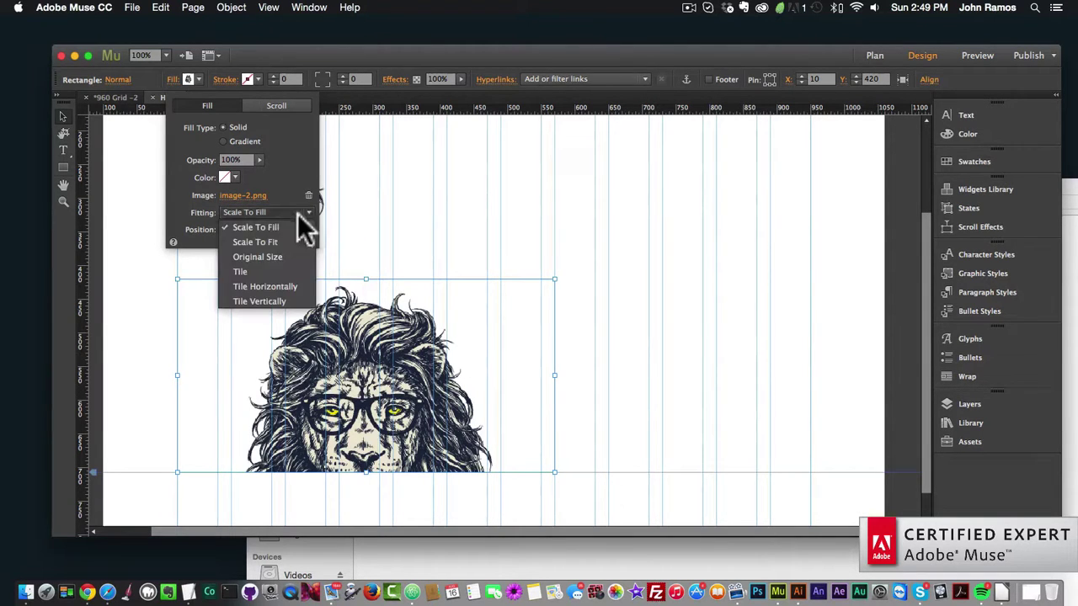
click(262, 241)
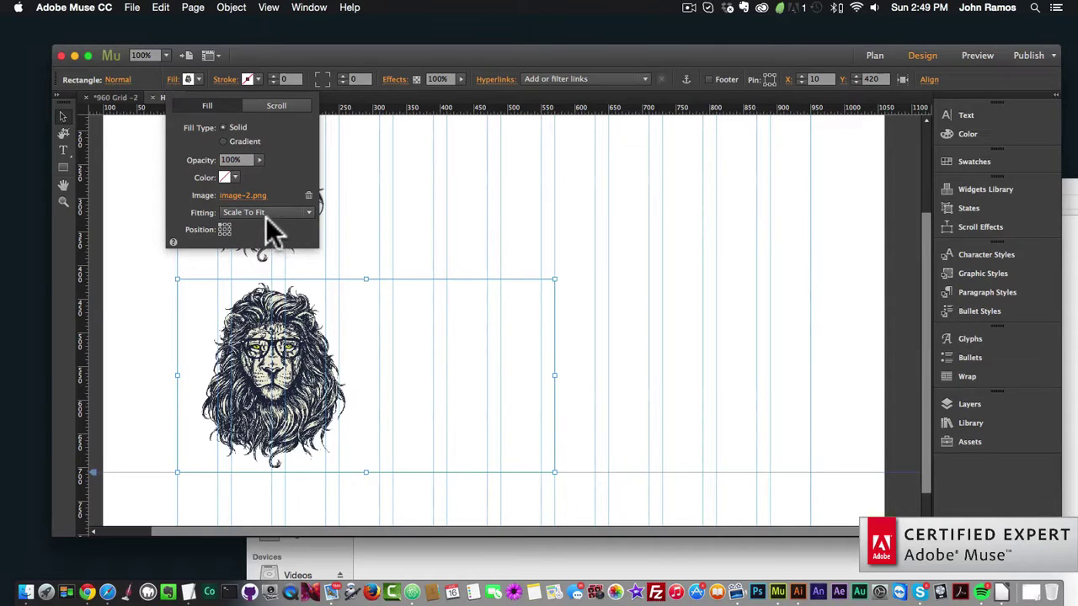
Step: Try left, right and centre Position grid cells, leaving the lion centred
click(224, 228)
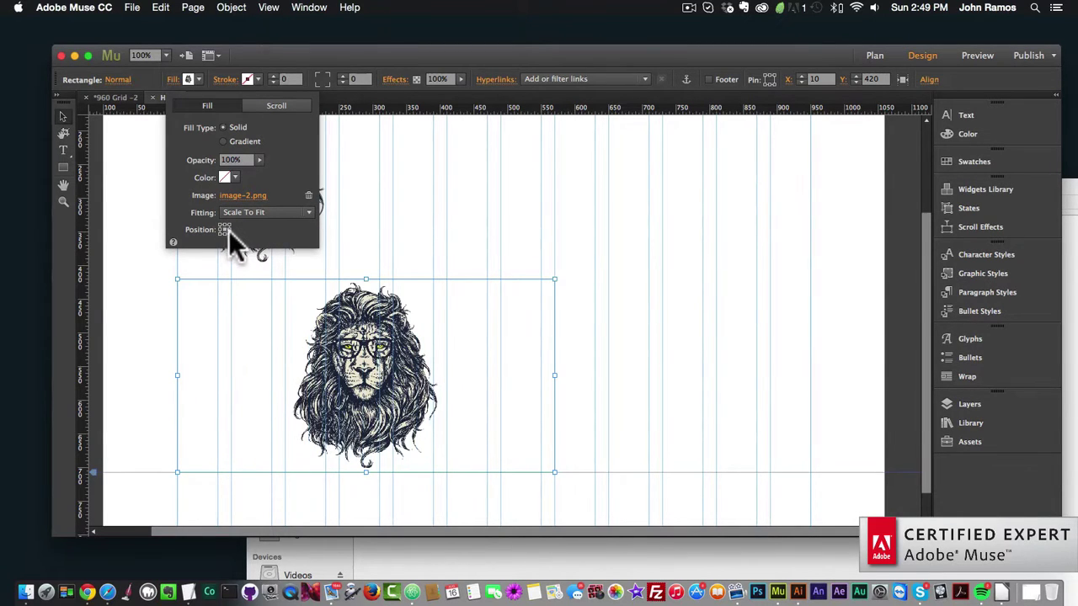
click(228, 229)
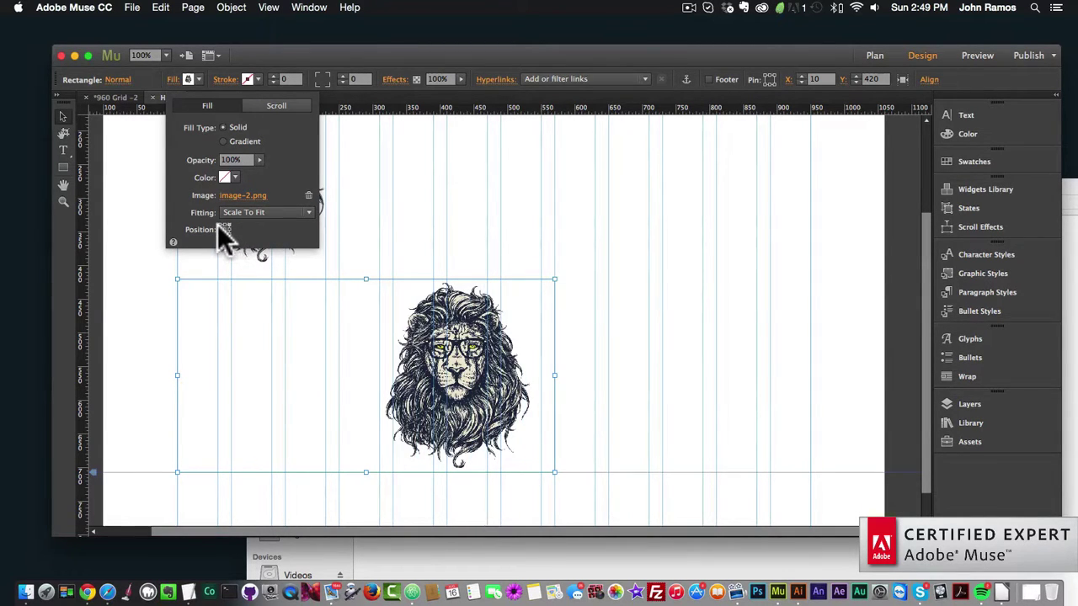
click(219, 228)
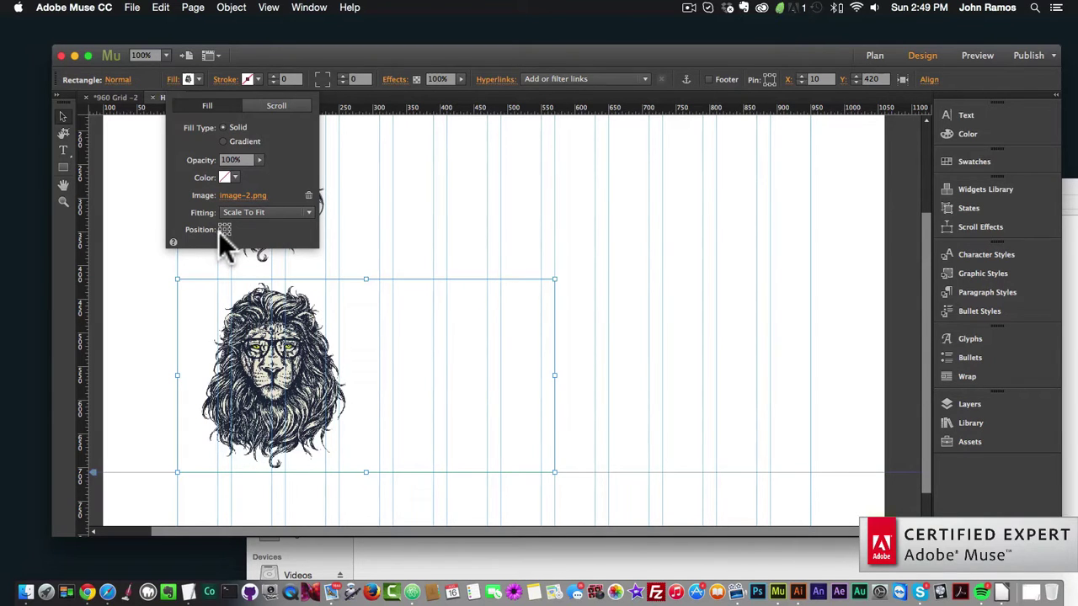
click(228, 229)
click(224, 229)
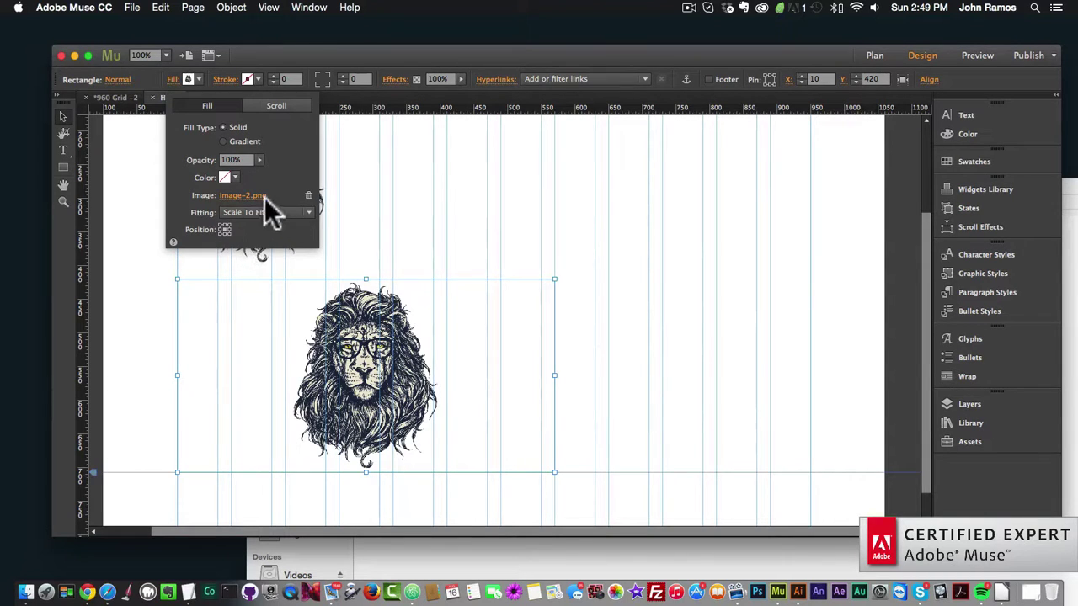
Step: Fill the rectangle with black, testing 34% opacity and gradient before returning to solid 100%
click(232, 175)
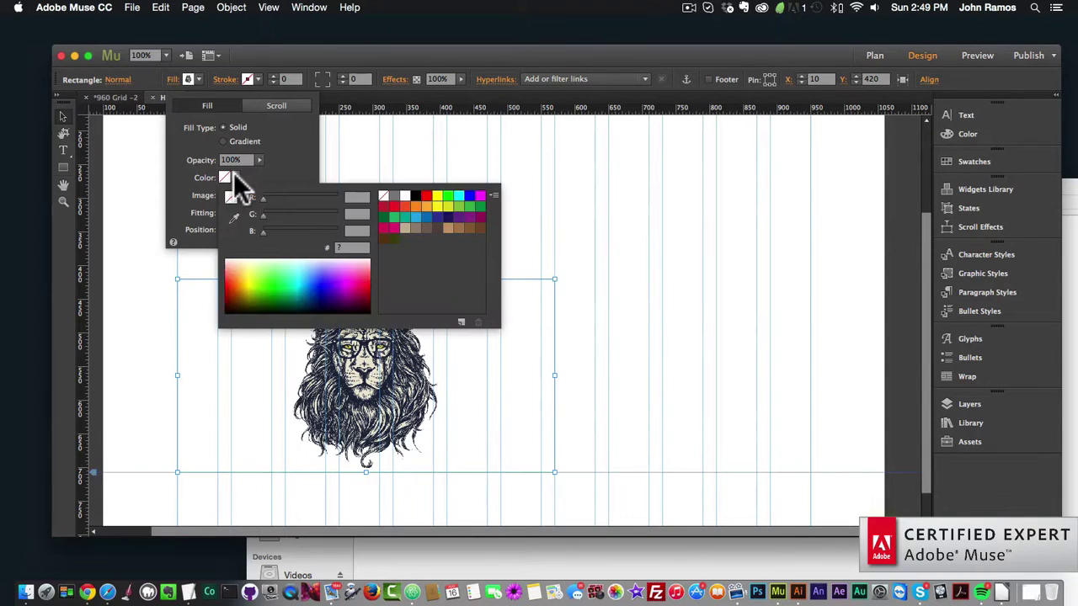
click(412, 195)
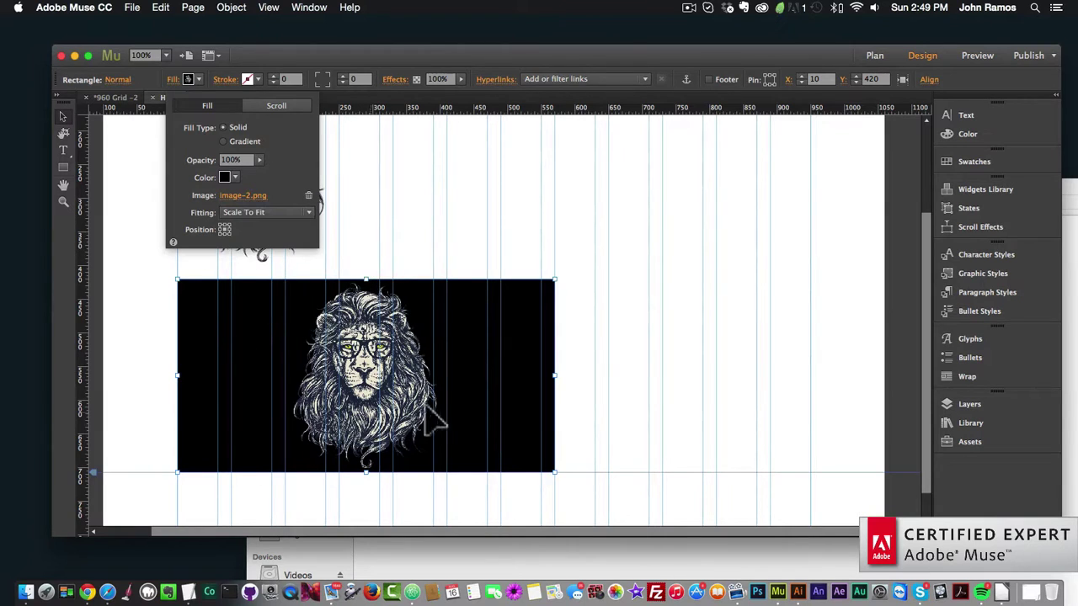
click(238, 181)
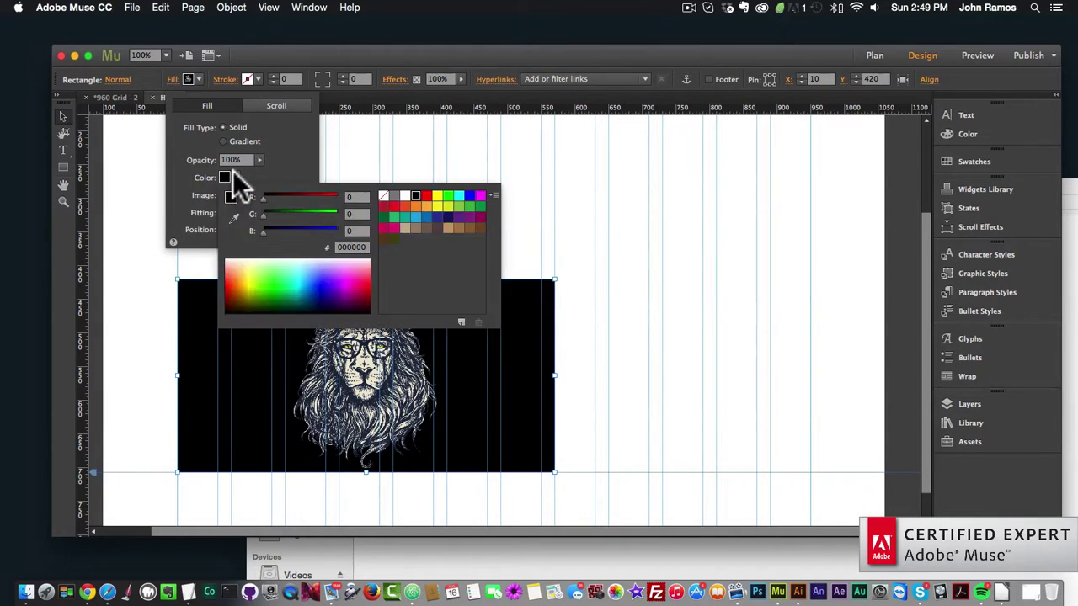
click(259, 160)
mouse_move(264, 180)
mouse_down()
mouse_move(229, 187)
mouse_move(210, 170)
mouse_move(271, 182)
mouse_up()
click(222, 141)
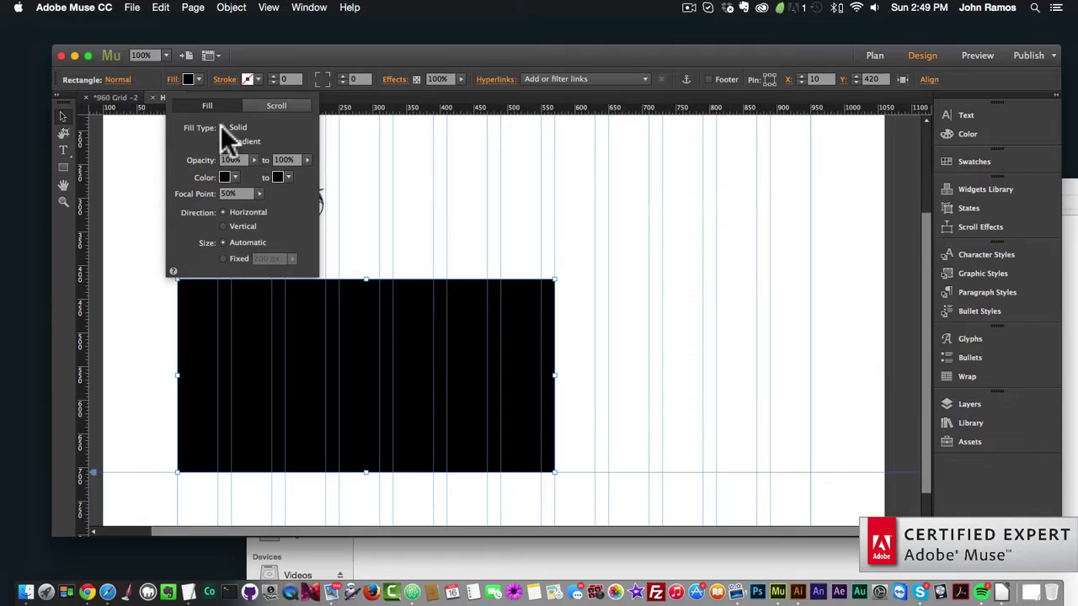
click(221, 126)
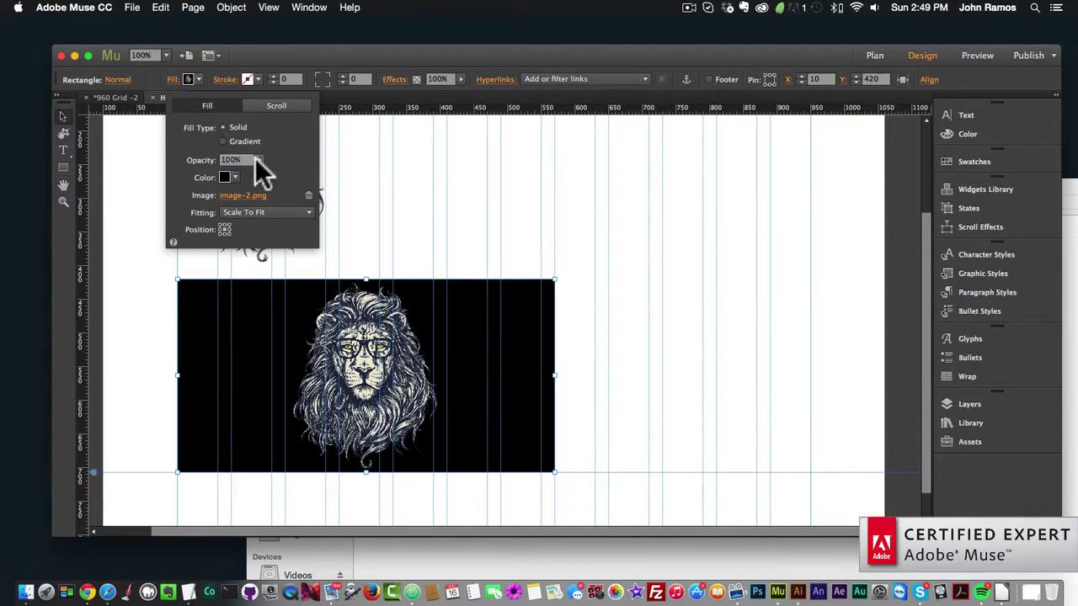
click(259, 159)
Step: Try Original Size, Tile, Tile Horizontally and Tile Vertically fitting, then choose Scale To Fit
click(304, 214)
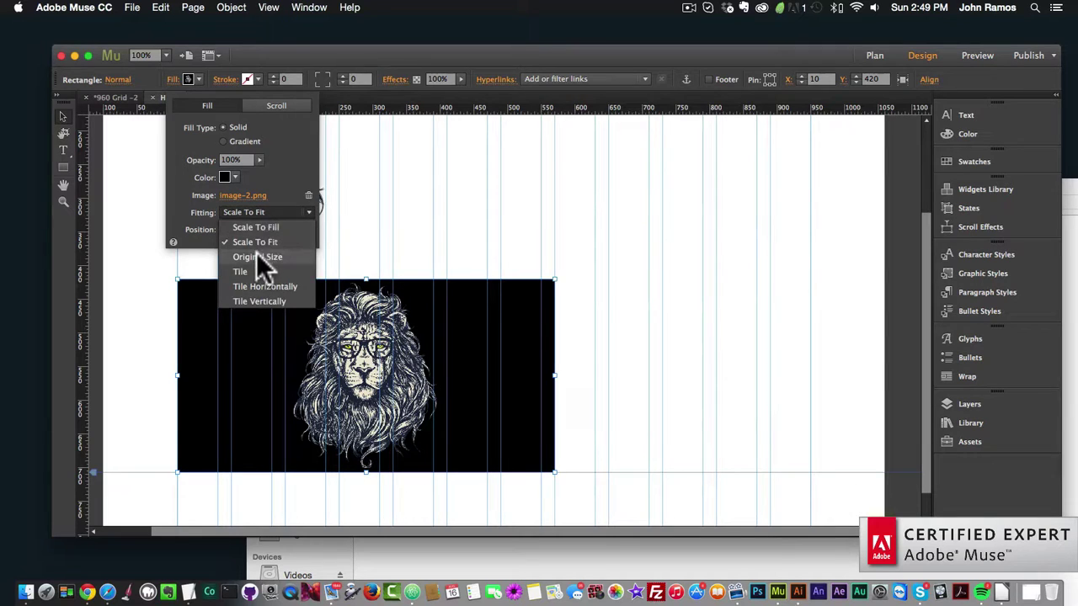
click(253, 256)
click(289, 215)
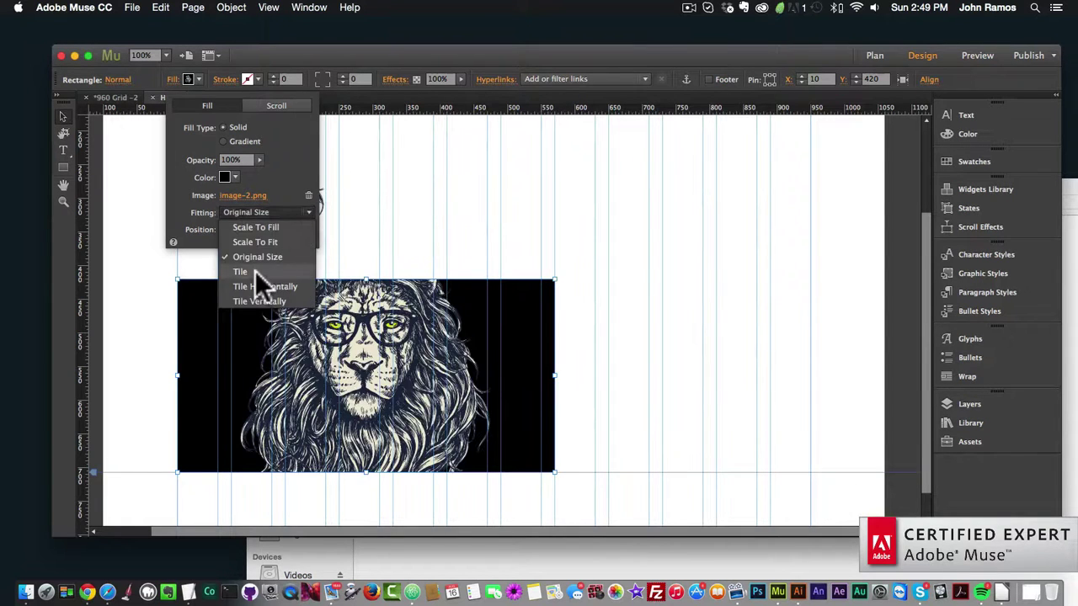
click(255, 270)
click(275, 216)
click(261, 287)
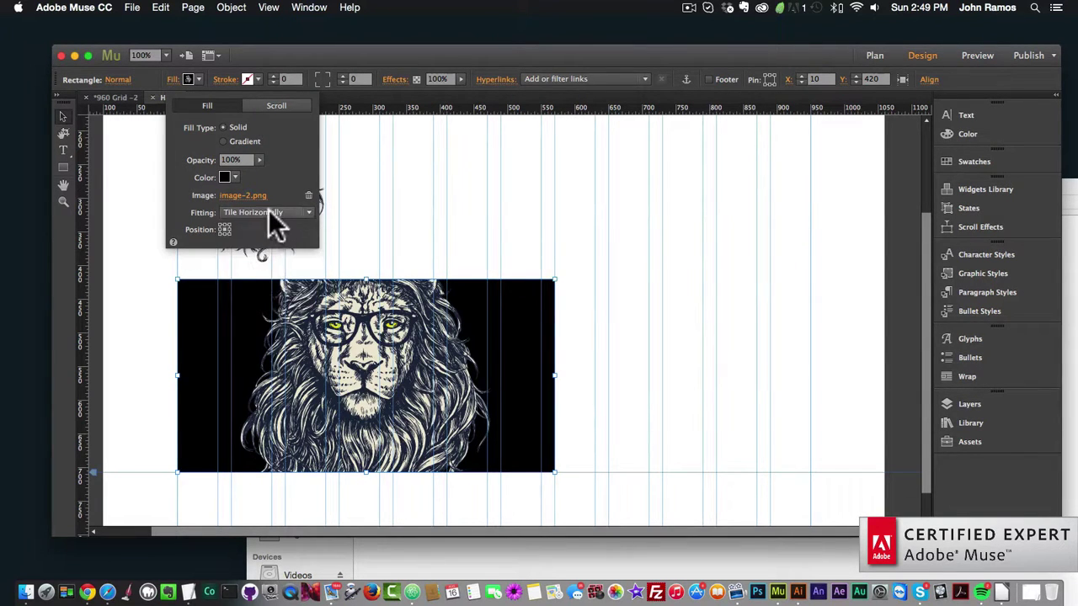
click(269, 209)
click(256, 302)
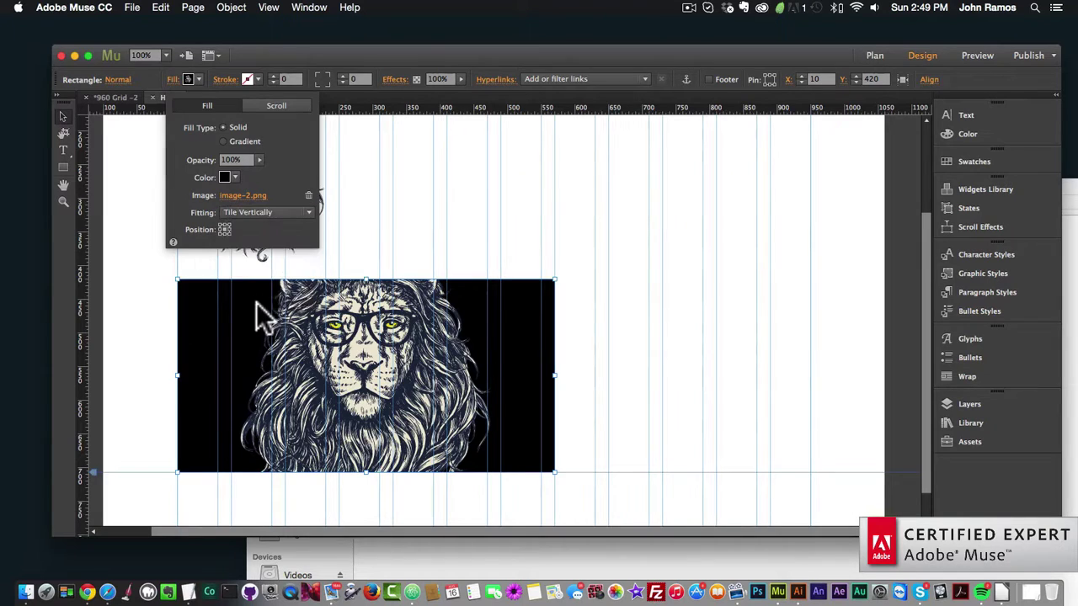
click(255, 211)
click(206, 206)
click(269, 209)
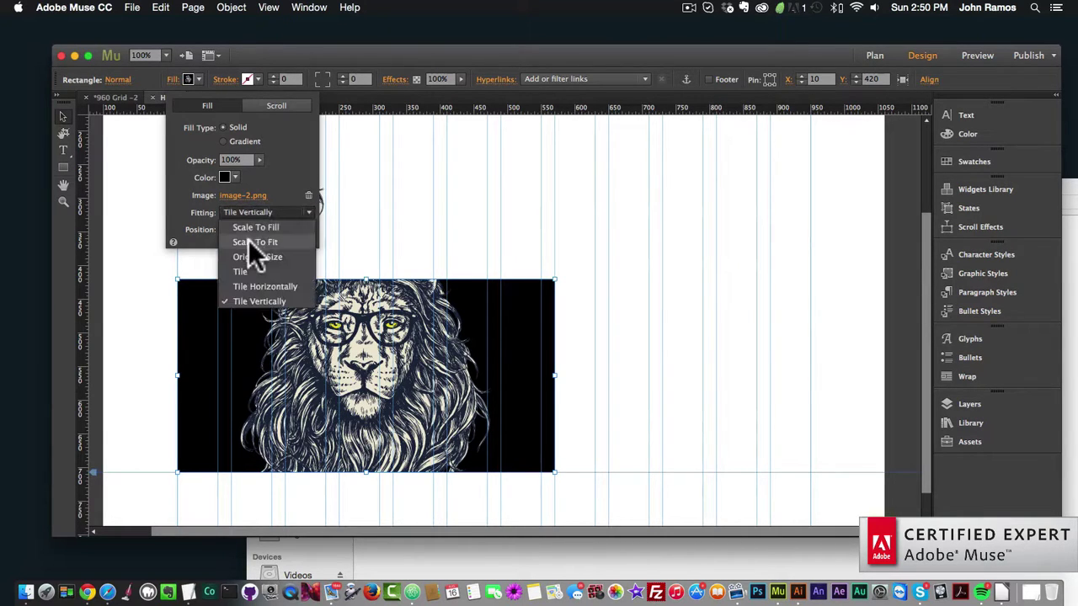
click(249, 241)
Step: Set the rectangle's Fill Color to None to remove the black background
click(236, 178)
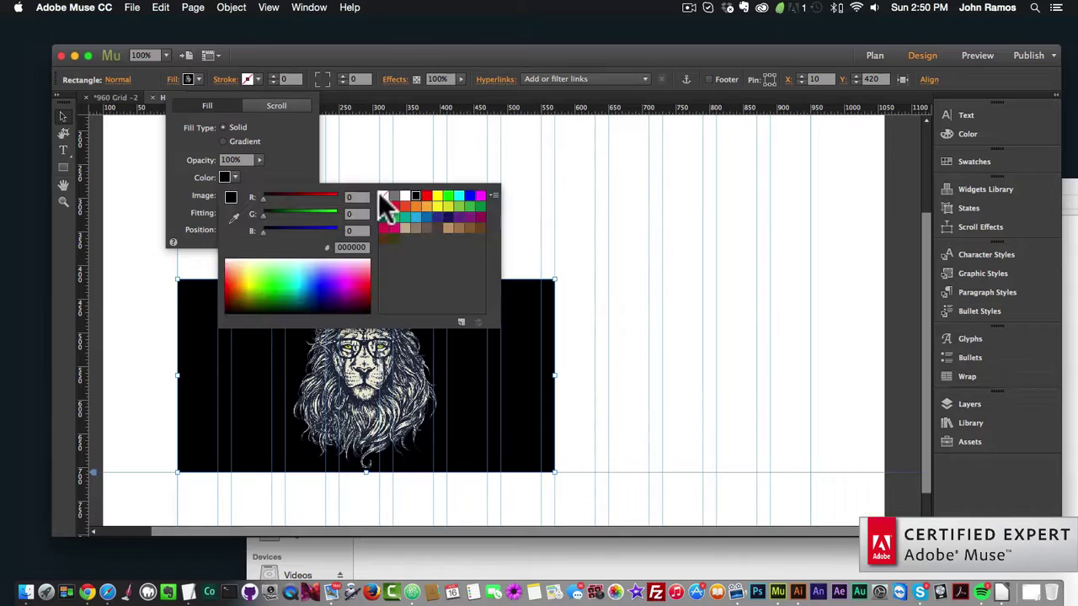
click(383, 196)
click(242, 175)
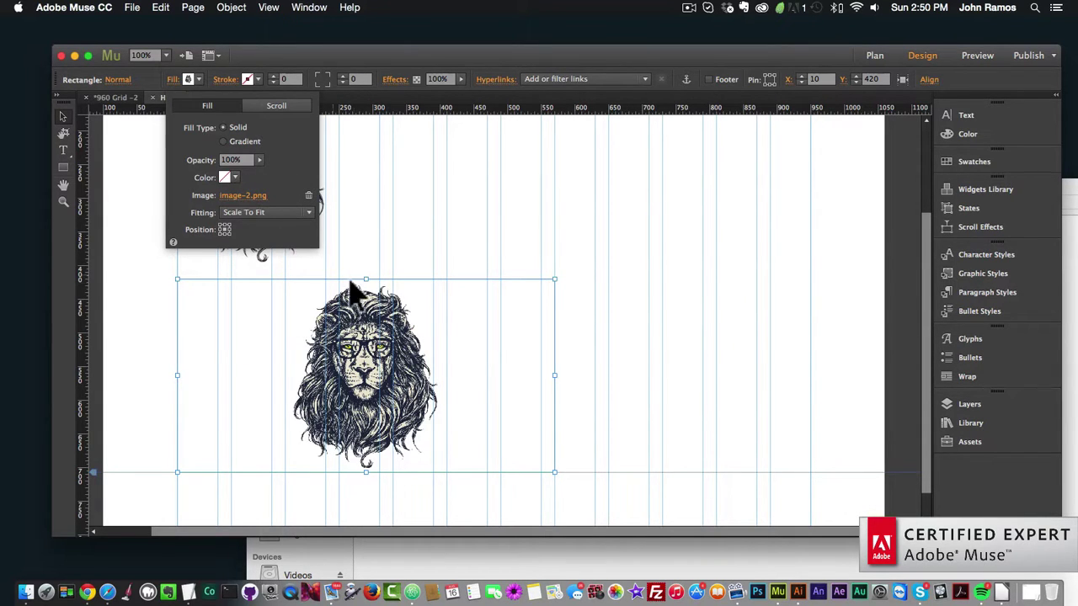
Step: Open 146.ai from the Coffee-collection folder in Finder into Illustrator
scroll(445, 274, up, 1)
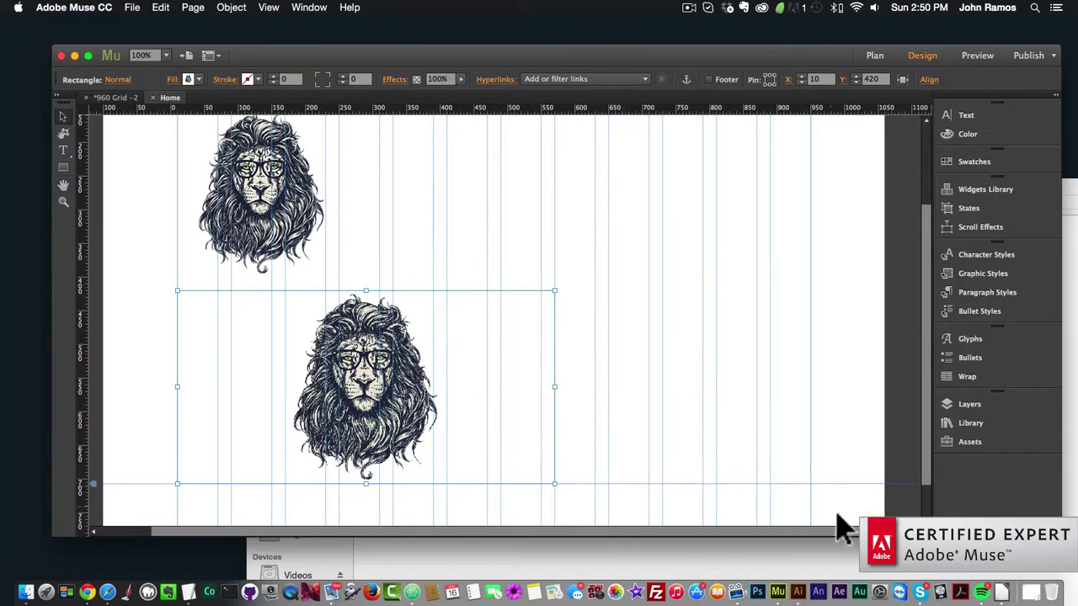
click(424, 563)
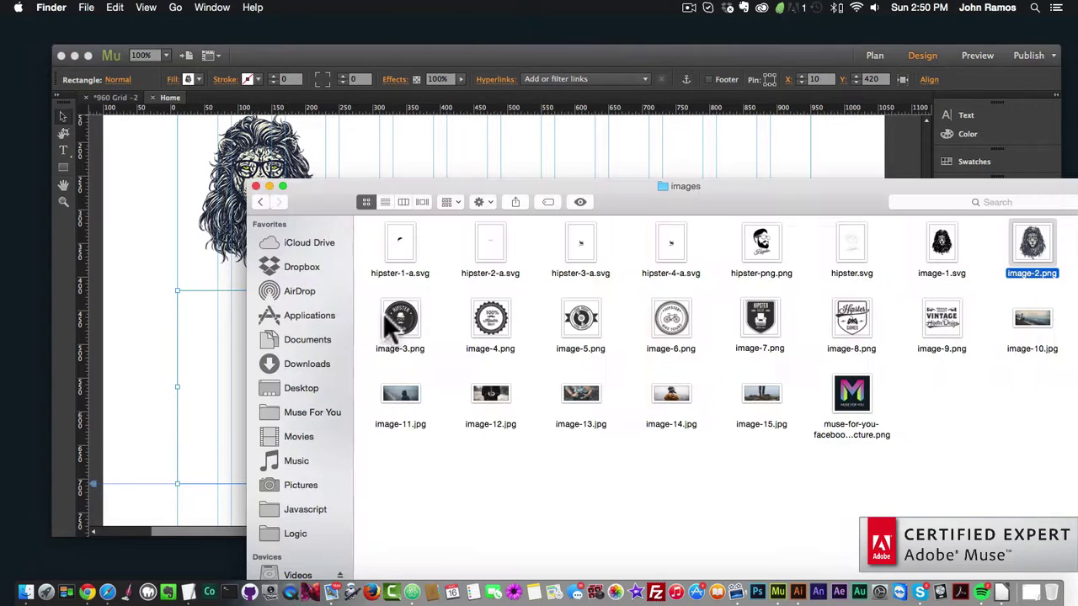
click(260, 202)
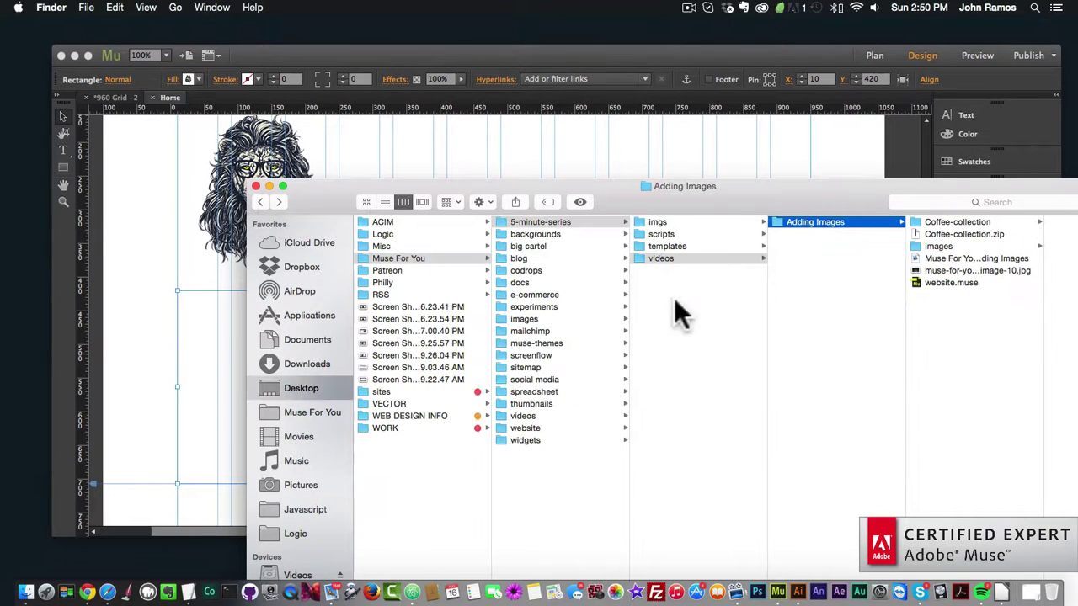
click(947, 223)
double_click(1012, 221)
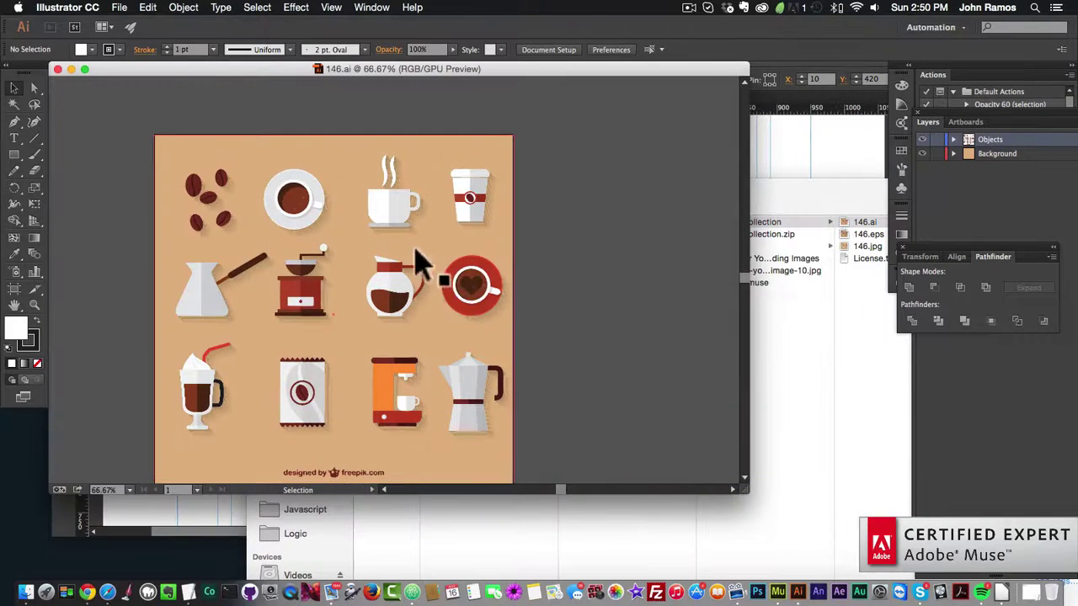
Step: Select the coffee icons group and ungroup it
key(super+a)
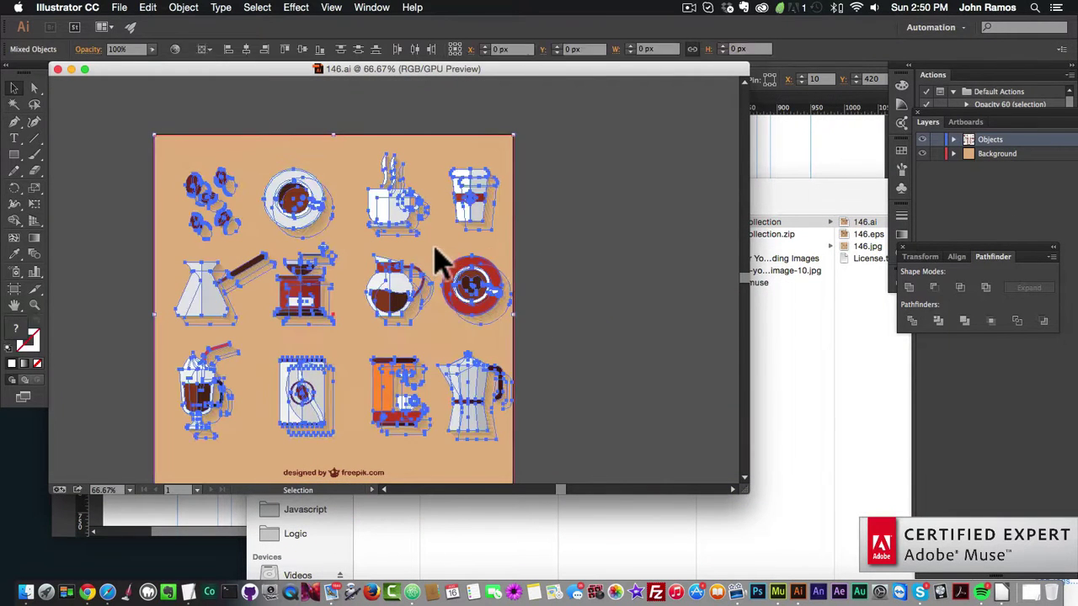
click(567, 289)
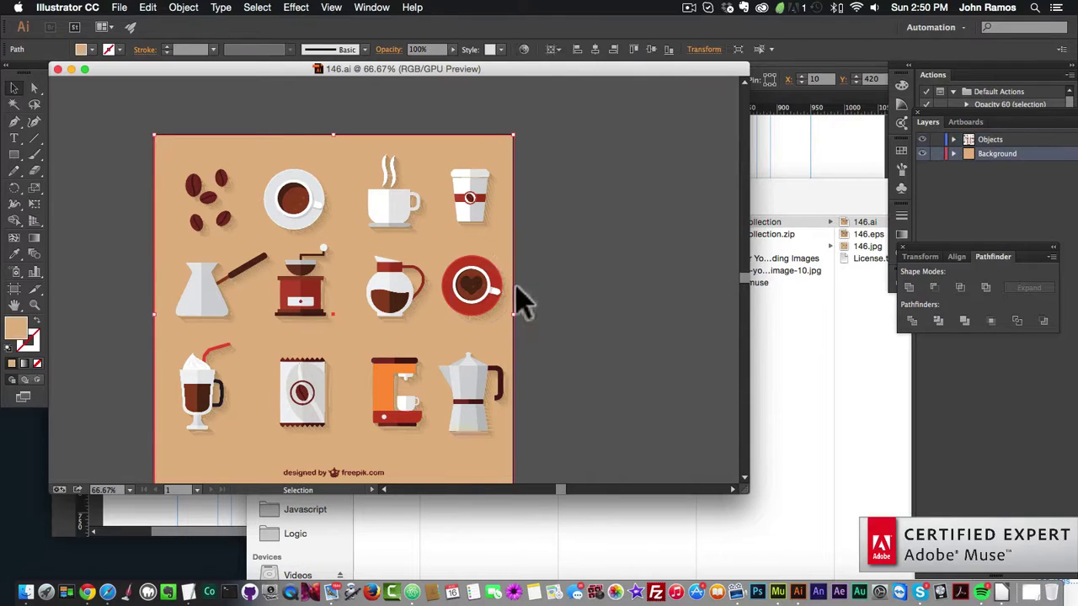
right_click(491, 250)
click(552, 238)
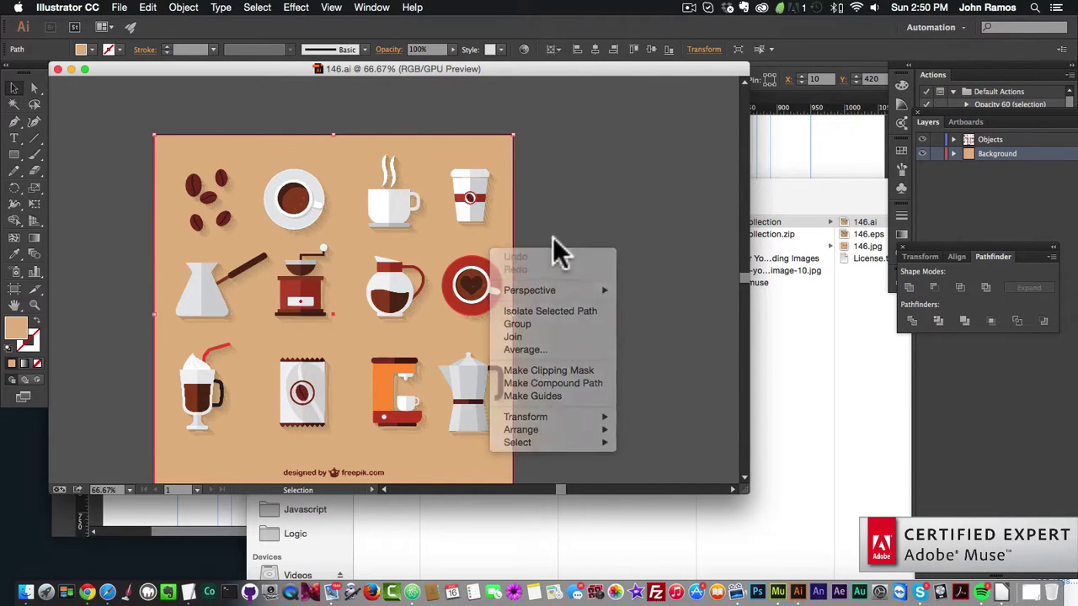
click(488, 286)
right_click(488, 285)
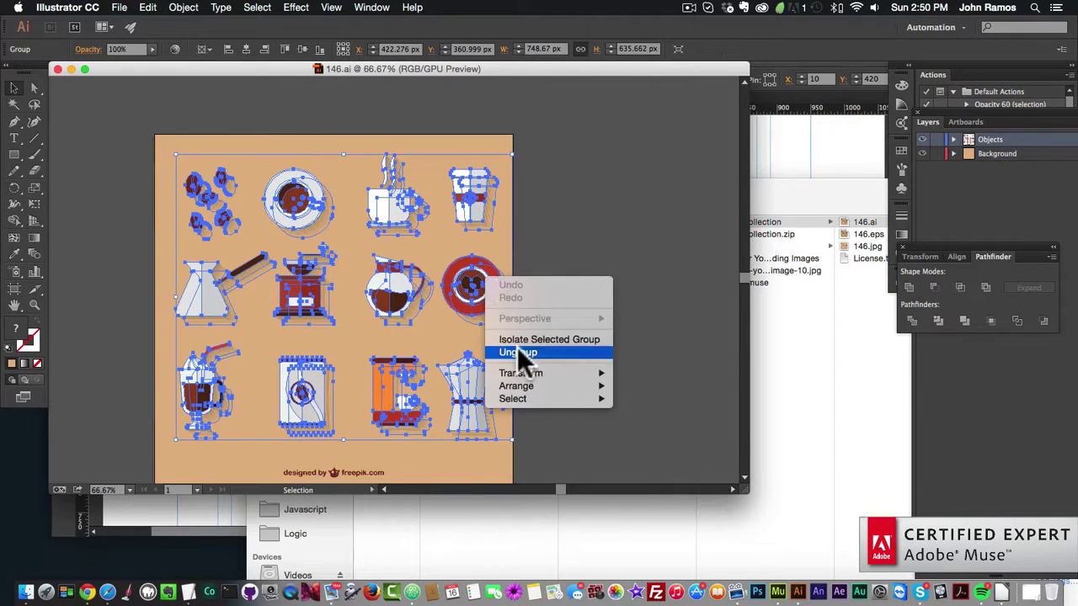
click(520, 351)
Step: Select the red heart coffee cup icon and copy it with Cmd+C
click(601, 265)
click(490, 279)
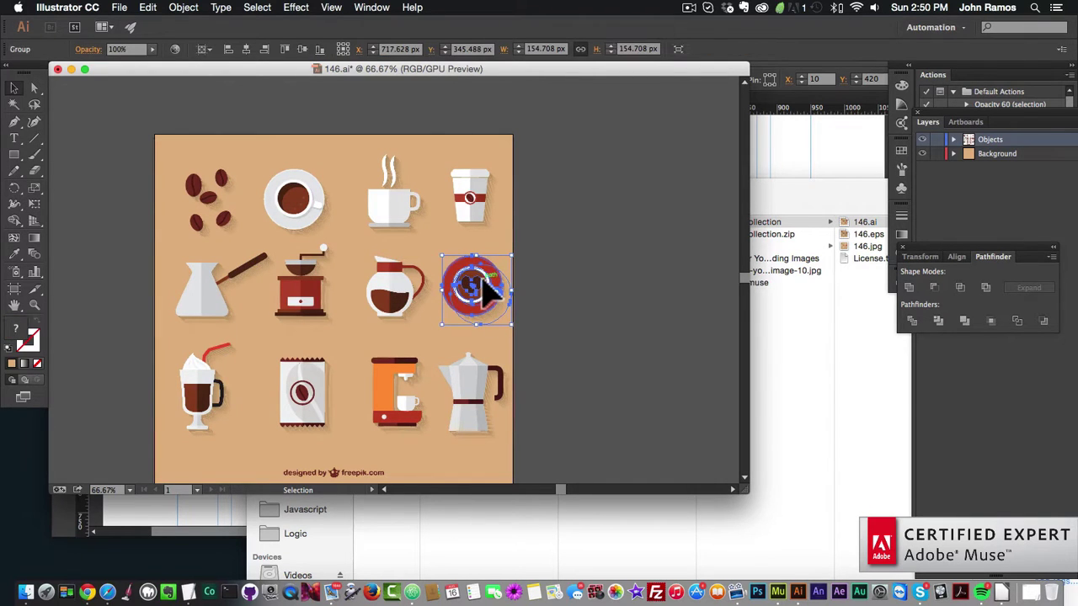
key(super+c)
Step: Paste the red heart coffee-cup SVG onto the Home page, enlarged to about 424 px at X 490, Y 204
click(822, 143)
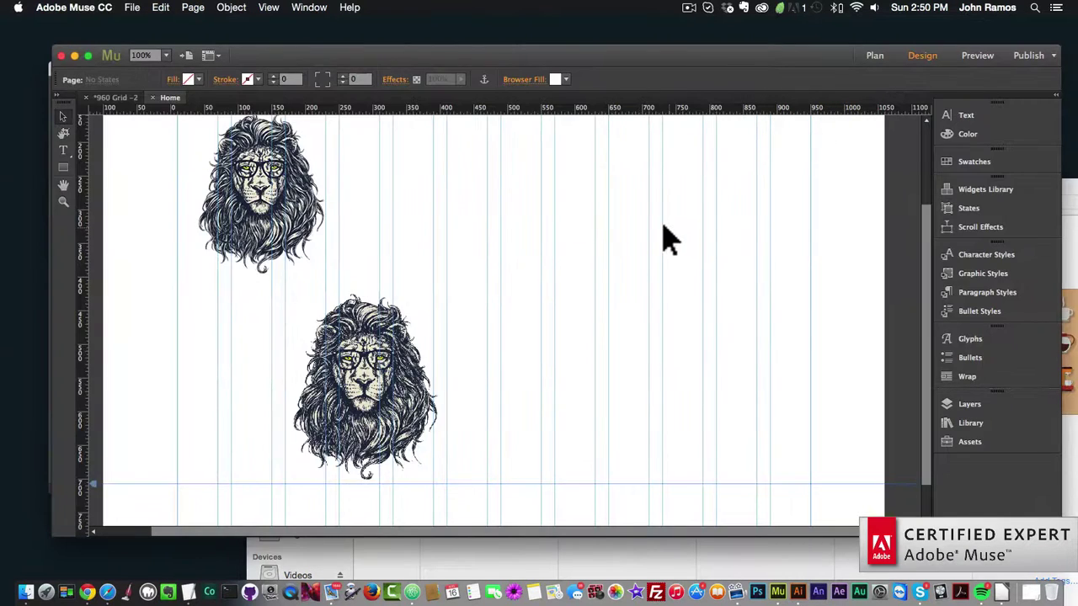
key(super+v)
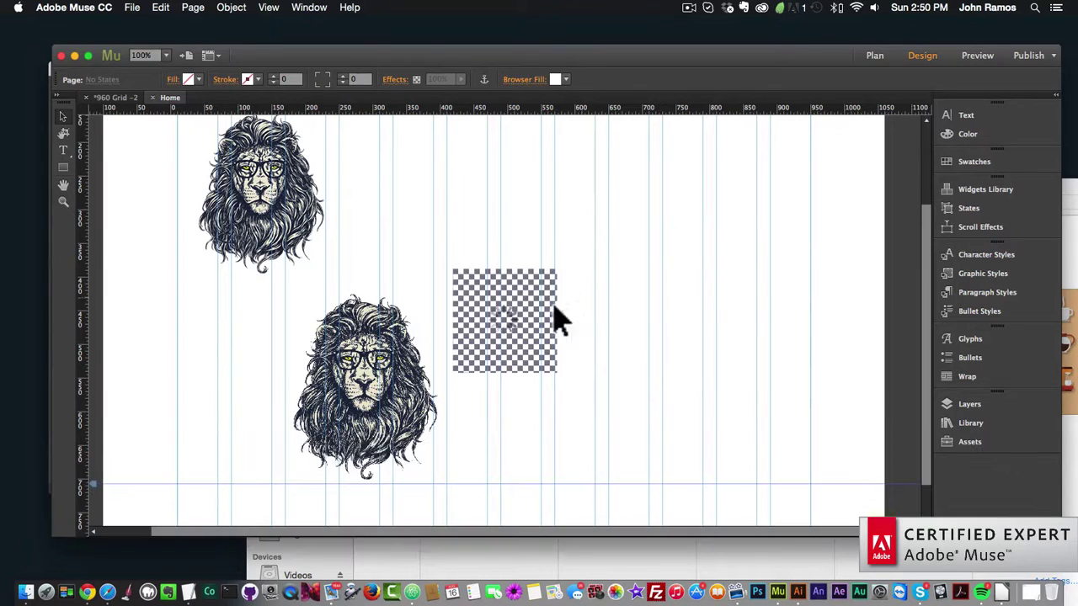
drag(508, 339, 534, 202)
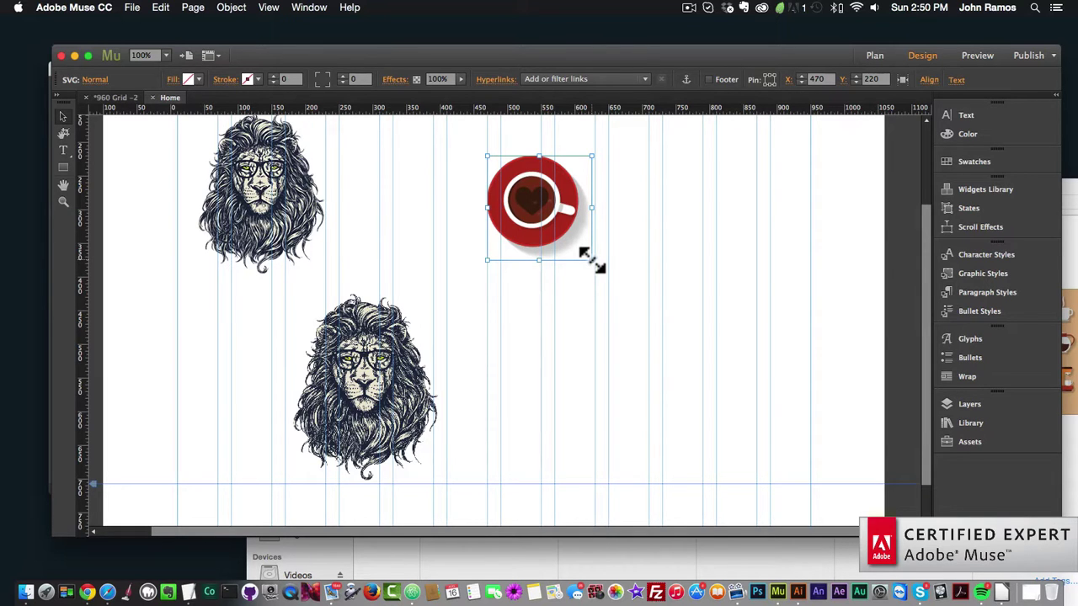
drag(592, 261, 766, 413)
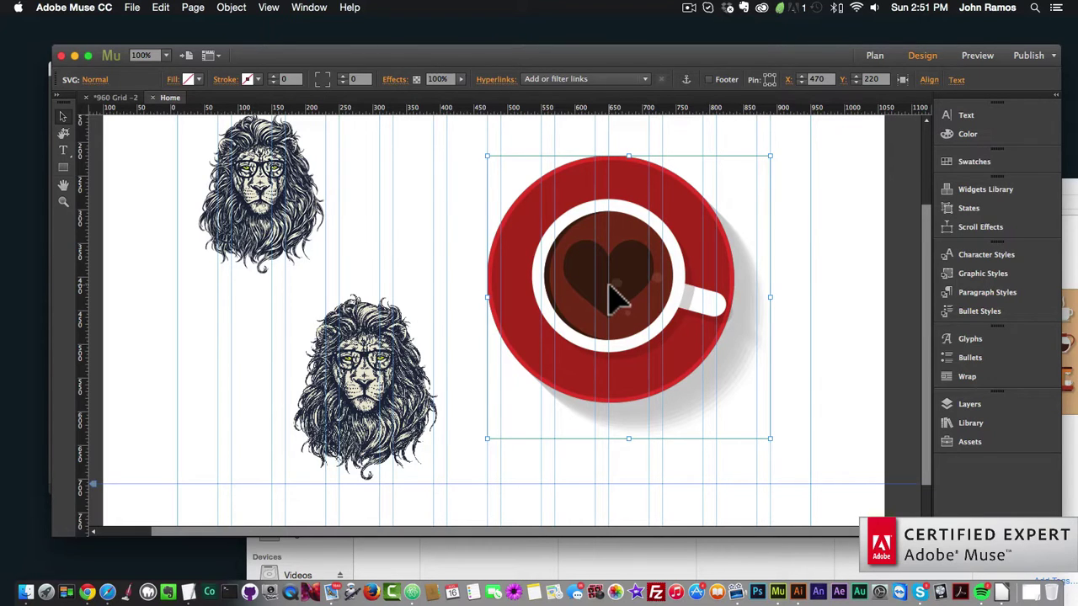
drag(774, 446, 760, 434)
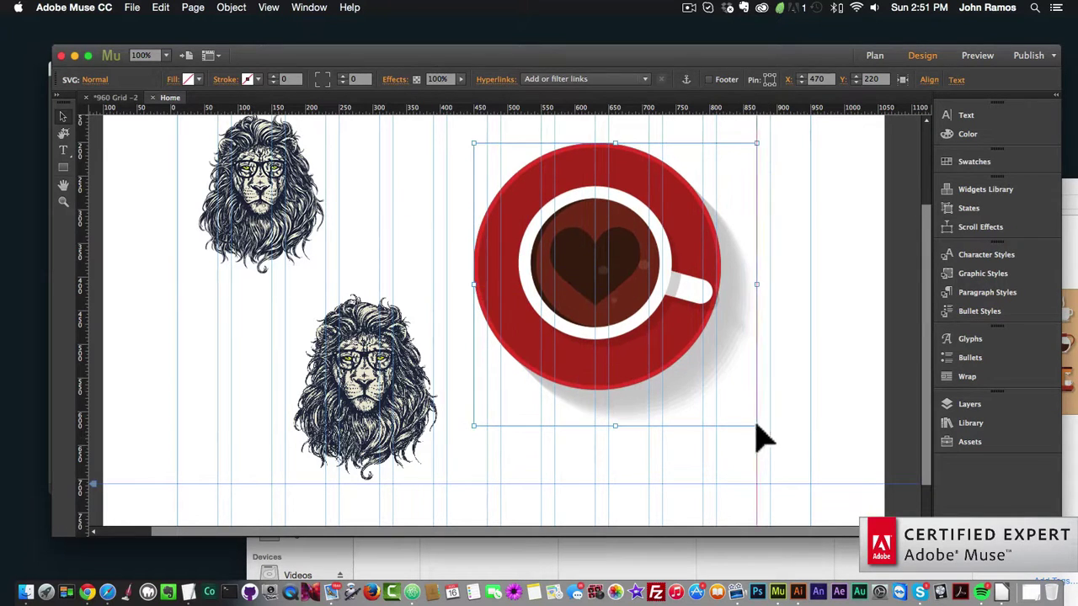
drag(716, 356, 723, 354)
drag(783, 427, 808, 419)
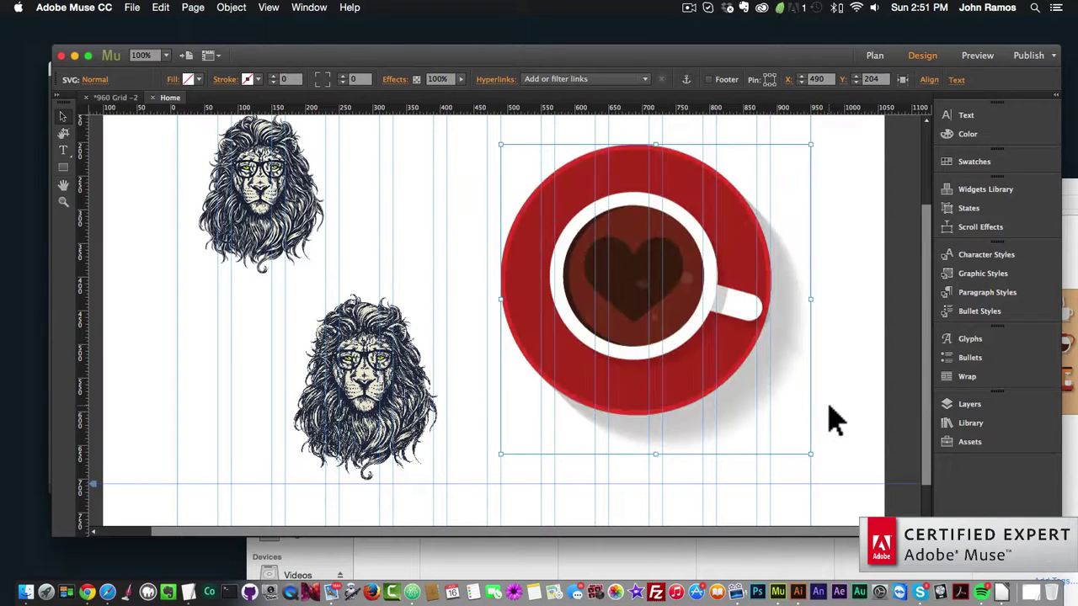